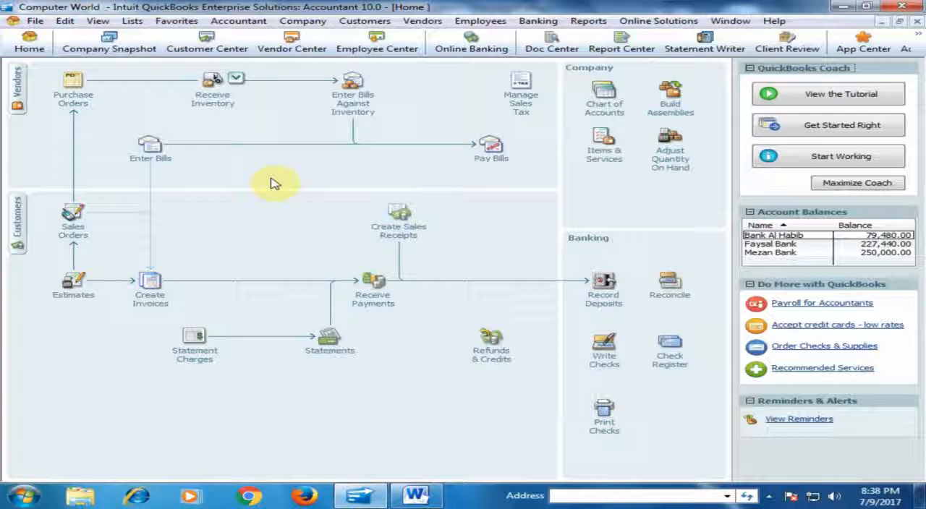
Step: Check the balance of the vendor Super Computer in the Vendor Center and return to the home page
left_click(19, 83)
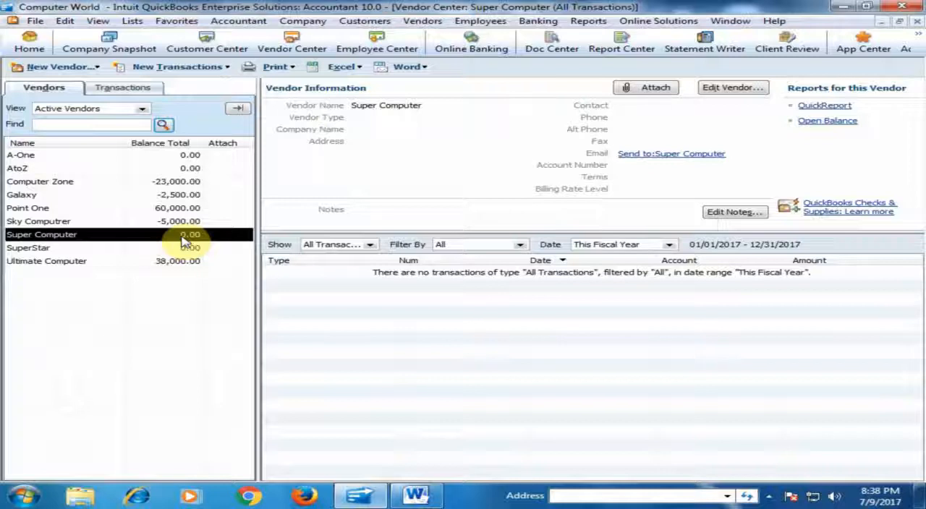
left_click(29, 42)
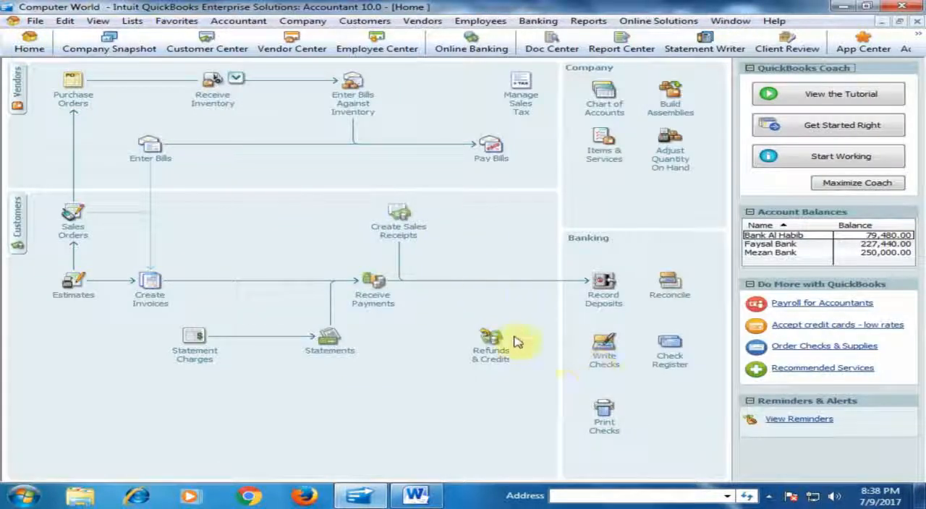
Step: Write a new check payable to the vendor Super Computer for 10,000.00
left_click(605, 361)
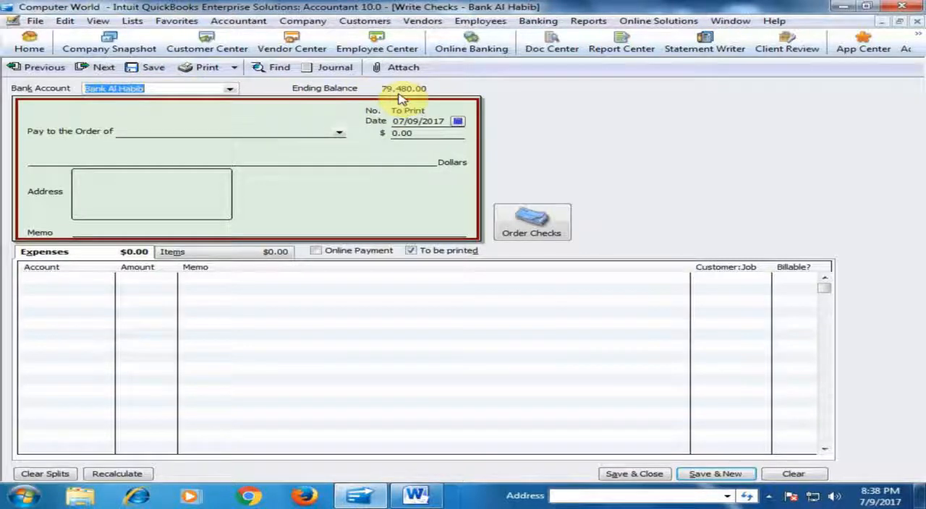
left_click(337, 133)
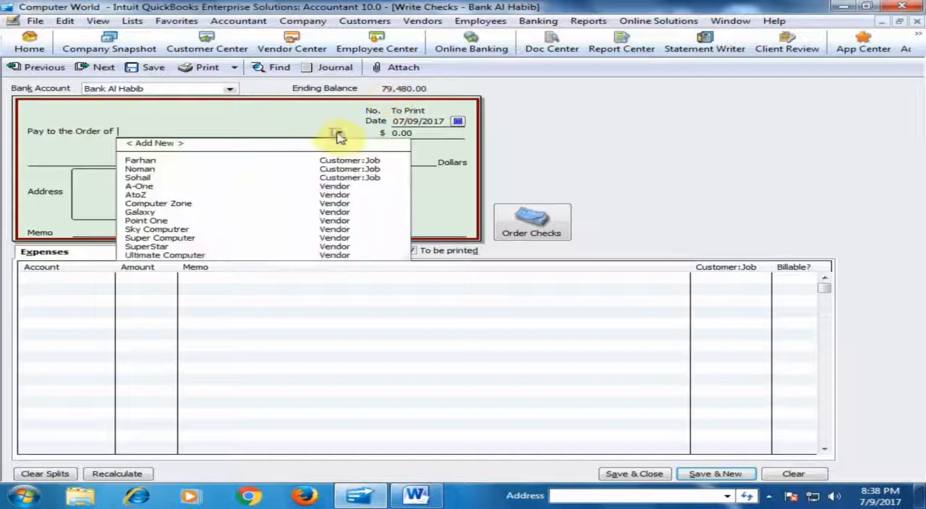
left_click(172, 240)
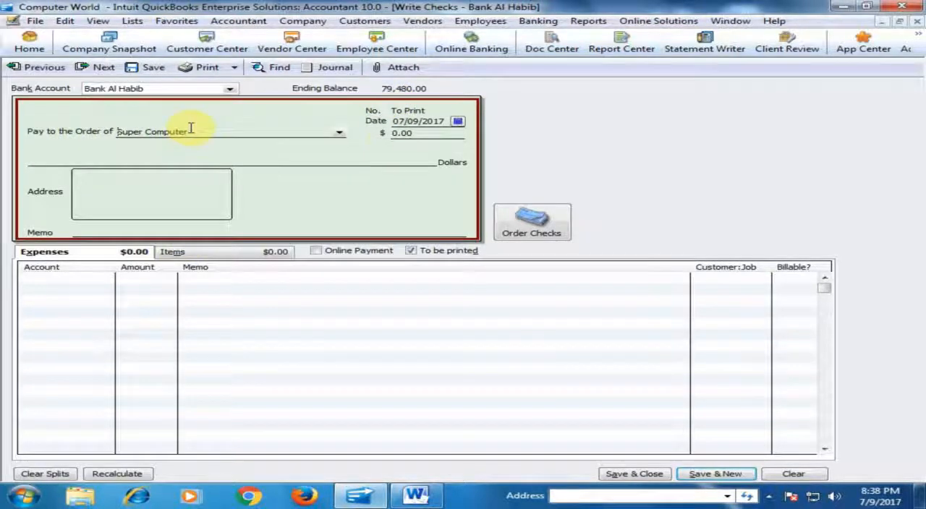
left_click(402, 134)
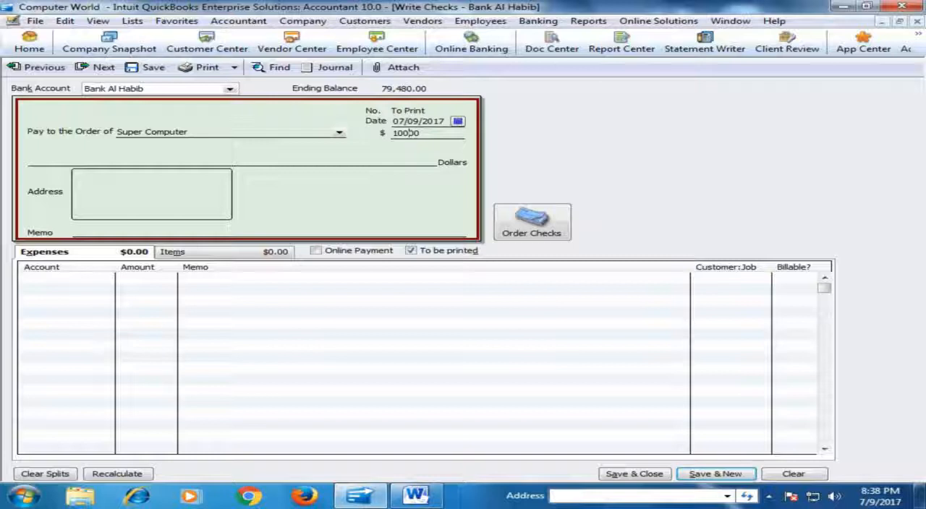
left_click(431, 138)
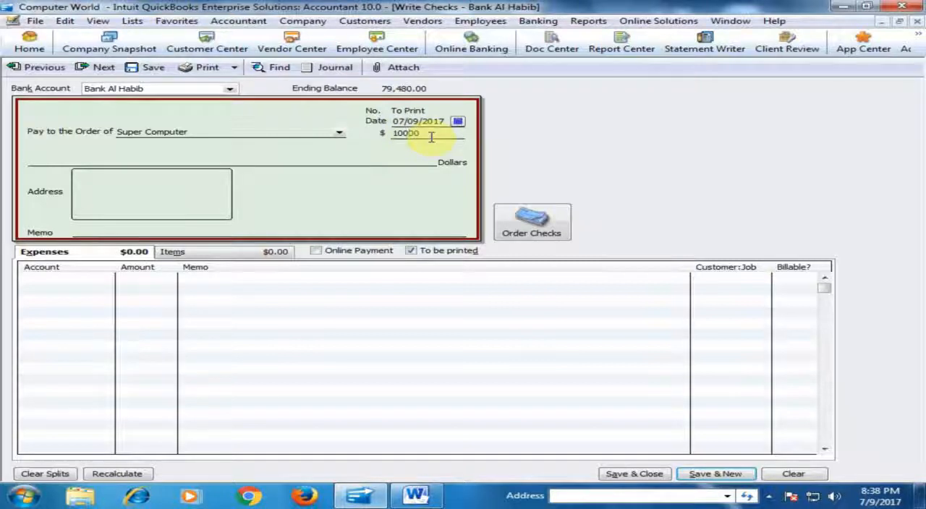
key("Tab")
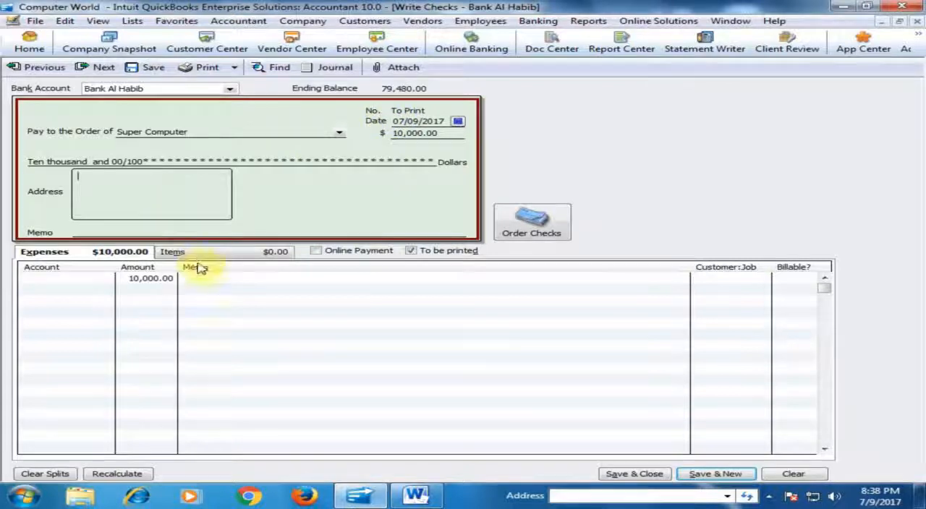
Step: Assign the check's expense line to 20000 Accounts Payable with Super Computer as Customer:Job, and save and close the check
left_click(76, 281)
left_click(107, 281)
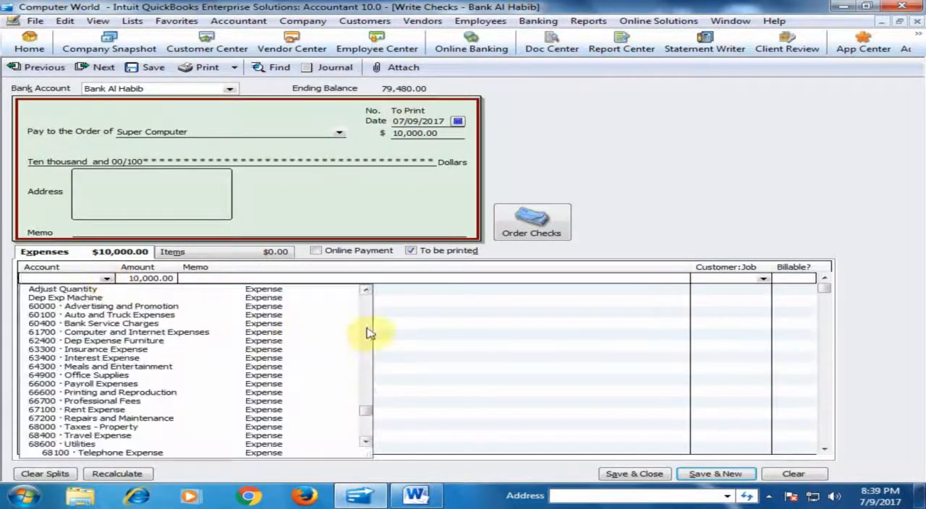
left_click_drag(368, 413, 320, 325)
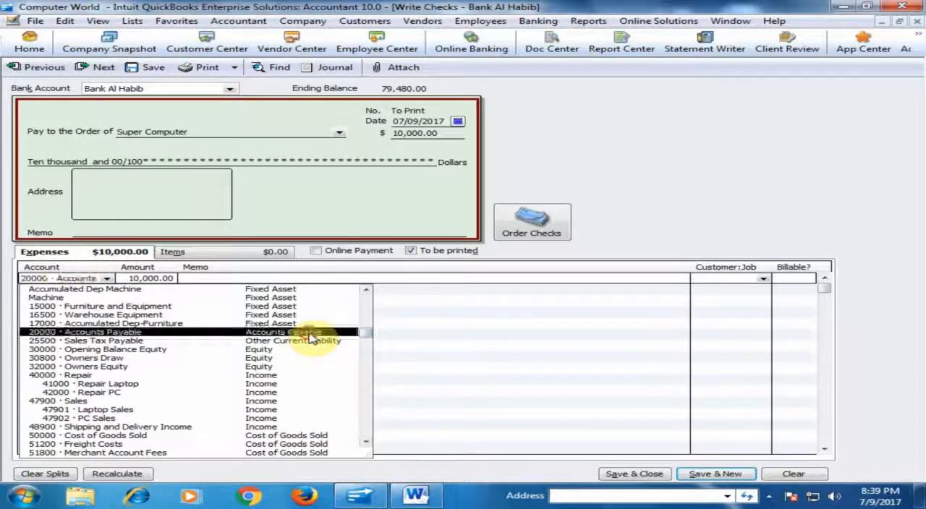
left_click(311, 332)
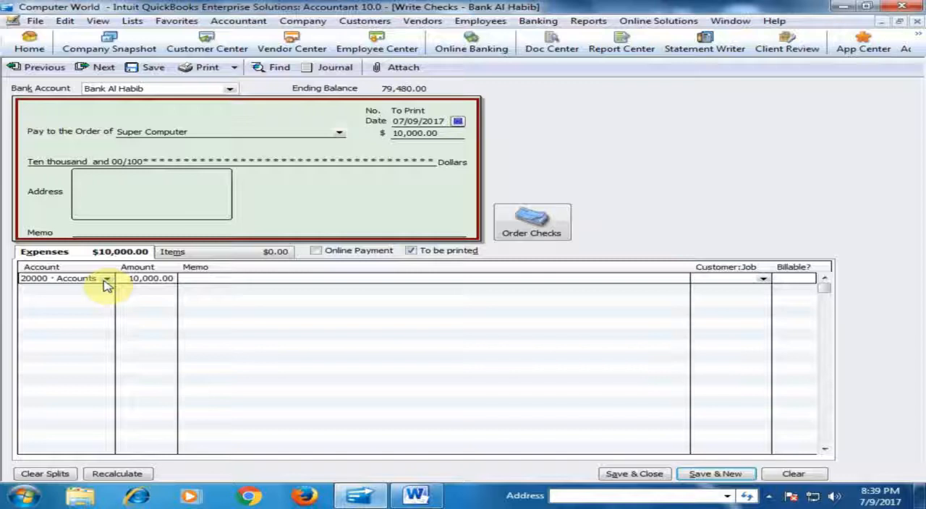
left_click(764, 279)
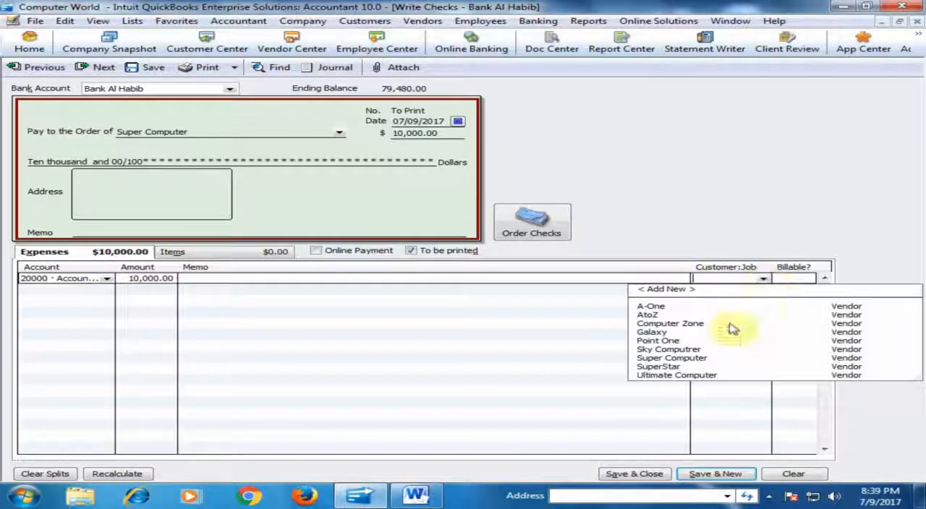
left_click(687, 358)
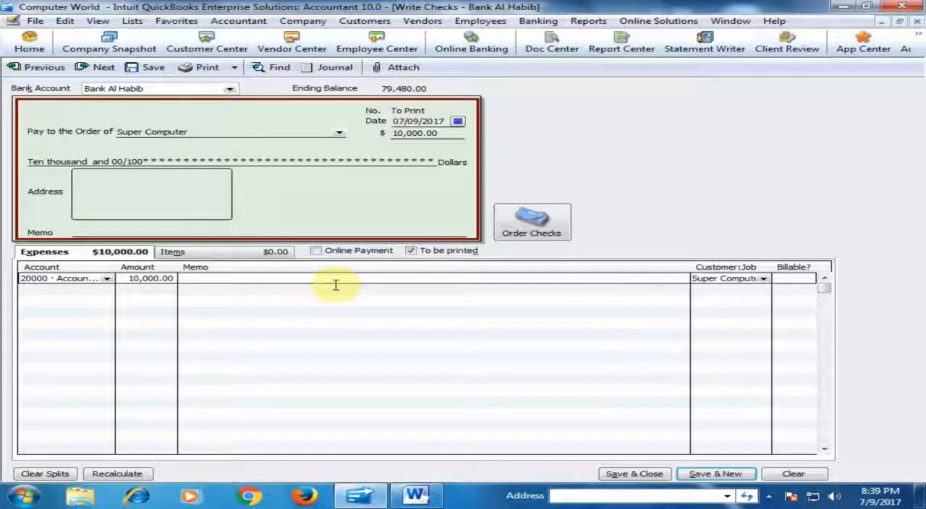
left_click(626, 476)
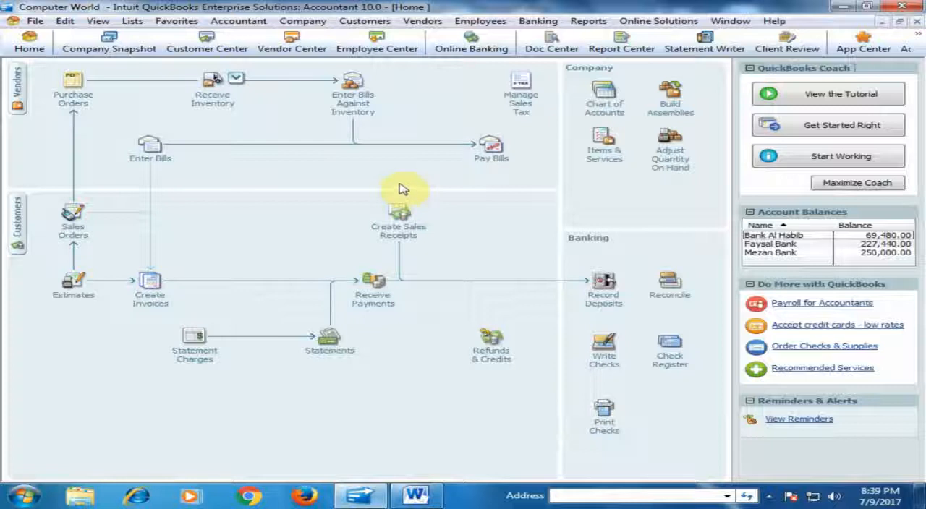
Step: Review Super Computer's transactions in the Vendor Center, and consult the prepaid inventory steps in the Word document quickbooks2.docx
left_click(17, 89)
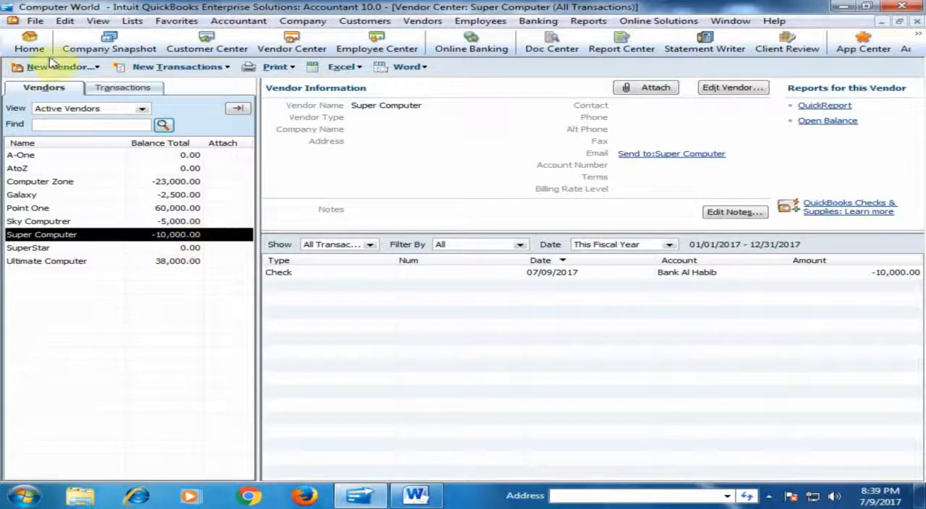
left_click(29, 44)
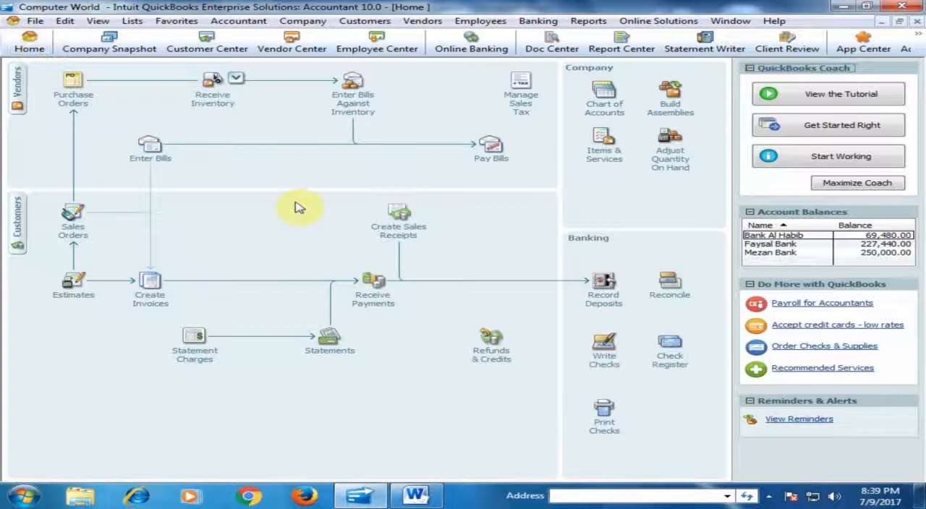
left_click(414, 495)
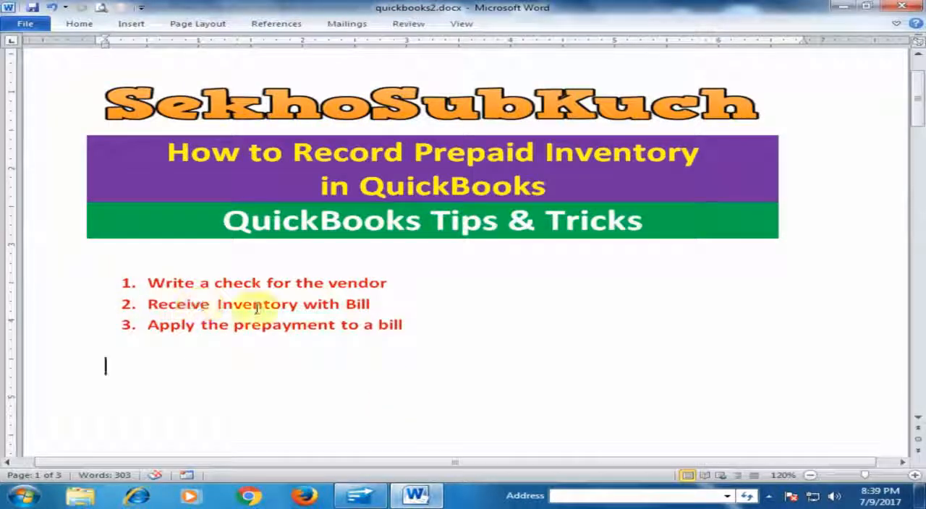
left_click(360, 495)
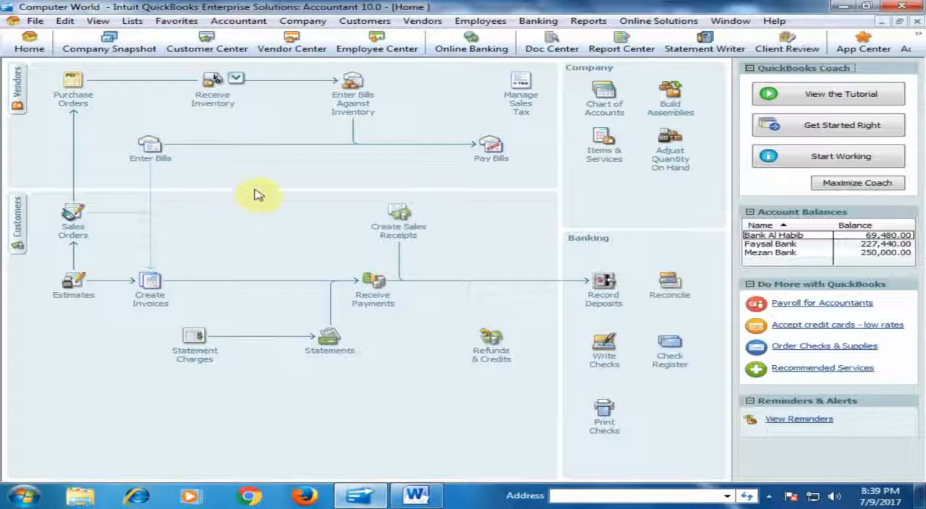
Step: Receive inventory with a new bill from Super Computer, adding one Dell 755 to its items
left_click(224, 104)
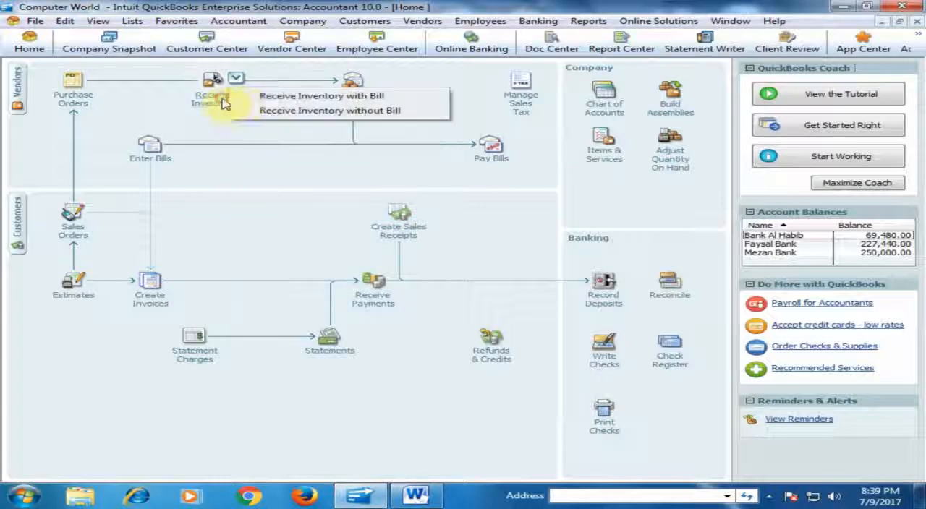
left_click(307, 100)
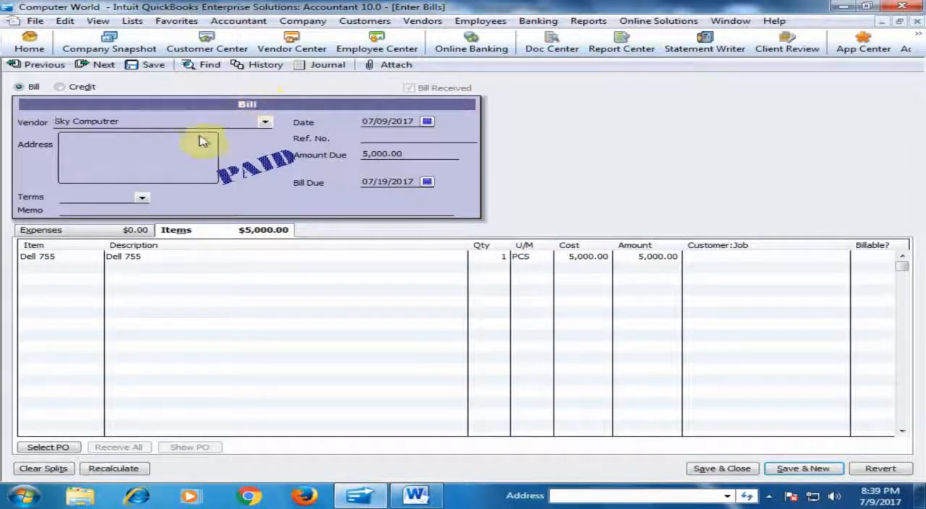
left_click(98, 64)
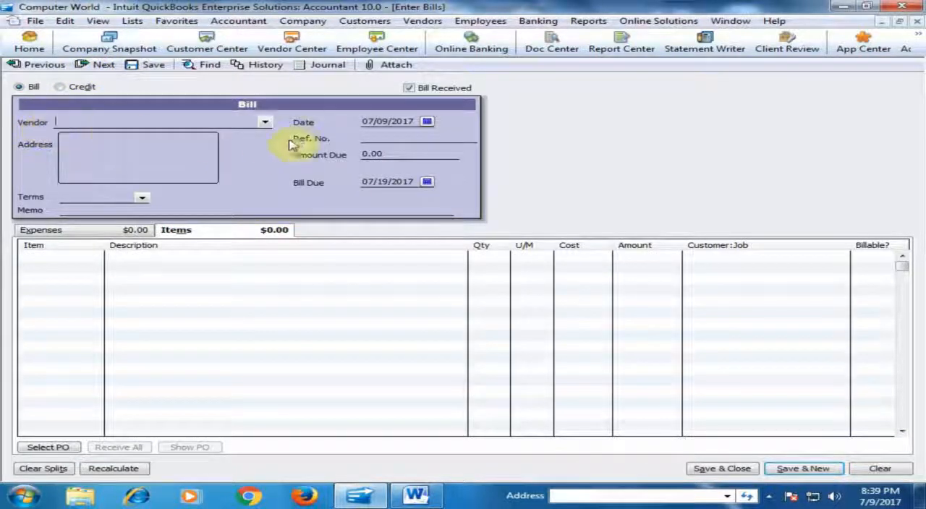
left_click(265, 123)
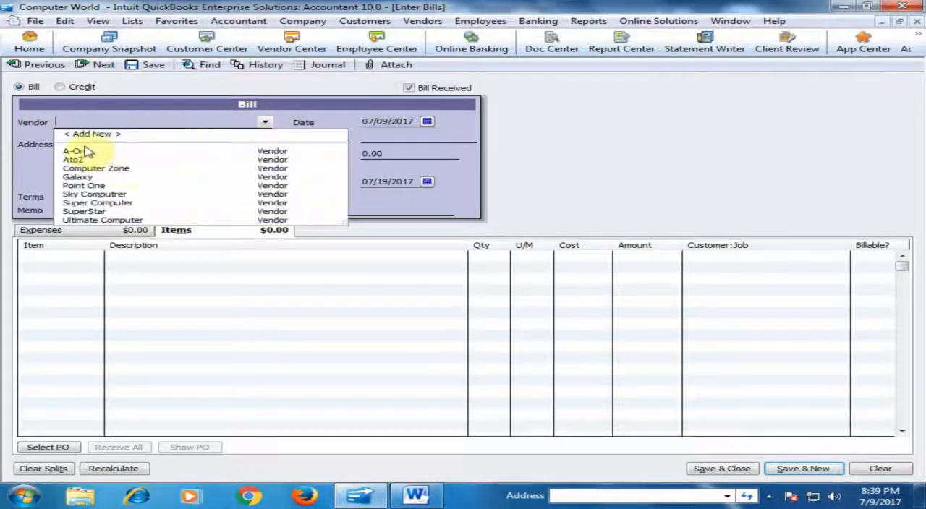
left_click(107, 204)
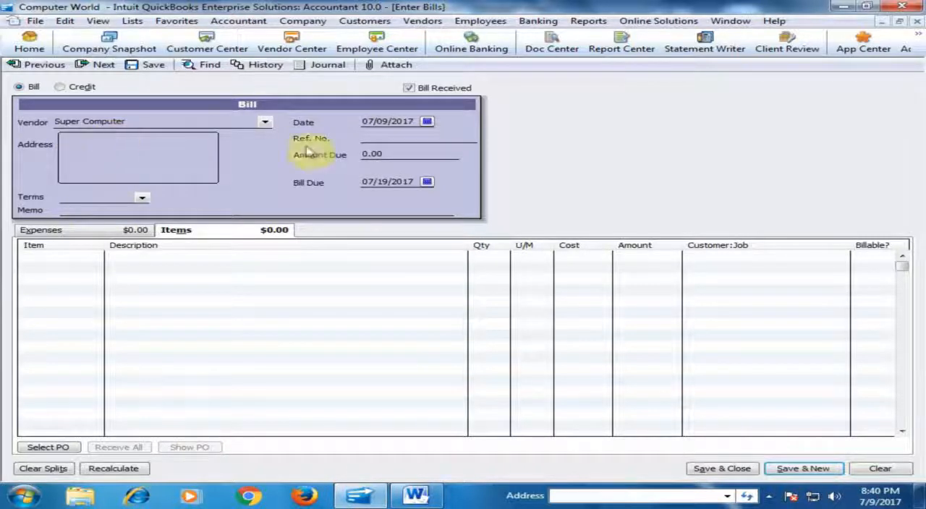
left_click(79, 258)
left_click(97, 258)
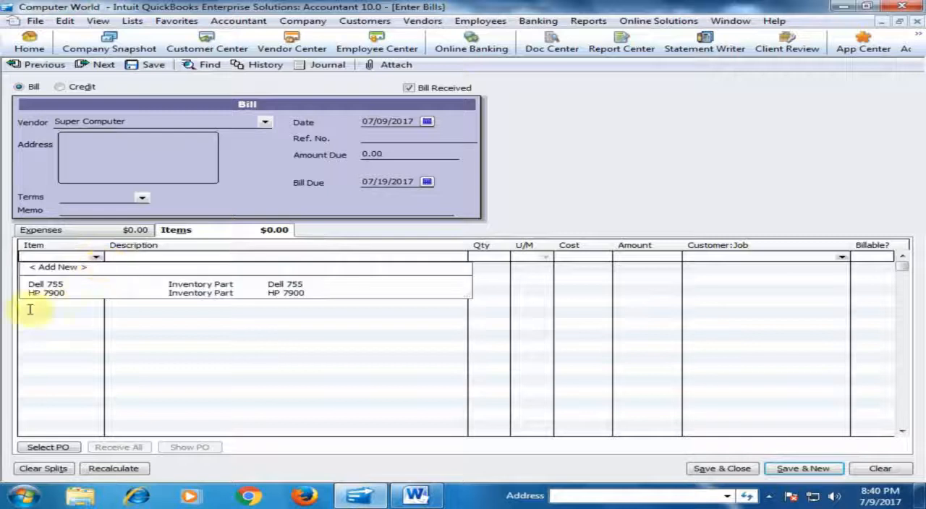
left_click(69, 284)
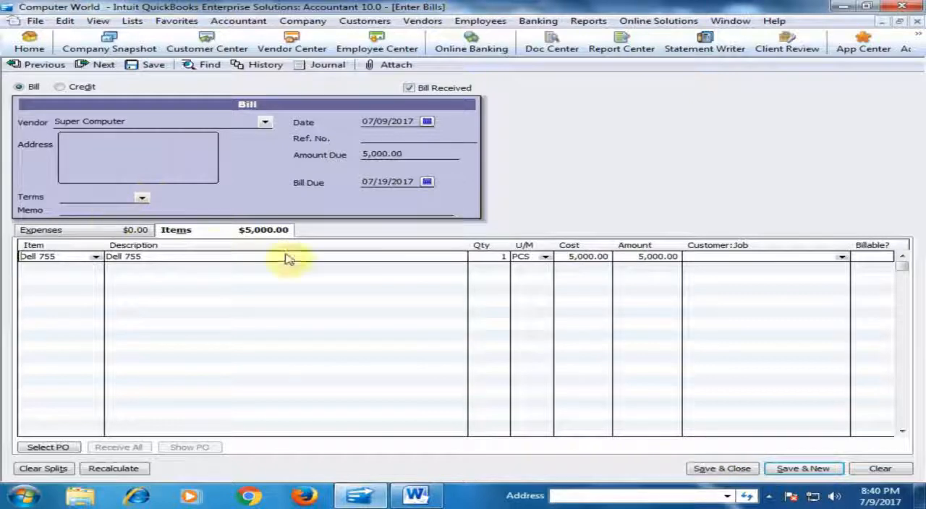
Step: Remove the Accounts Payable account from the bill's expense line, and save and close the bill
left_click(693, 470)
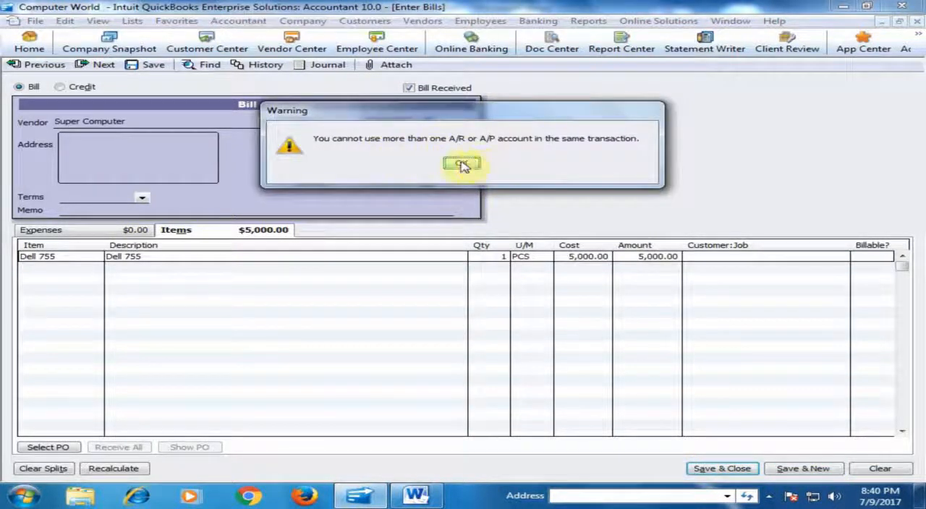
left_click(463, 165)
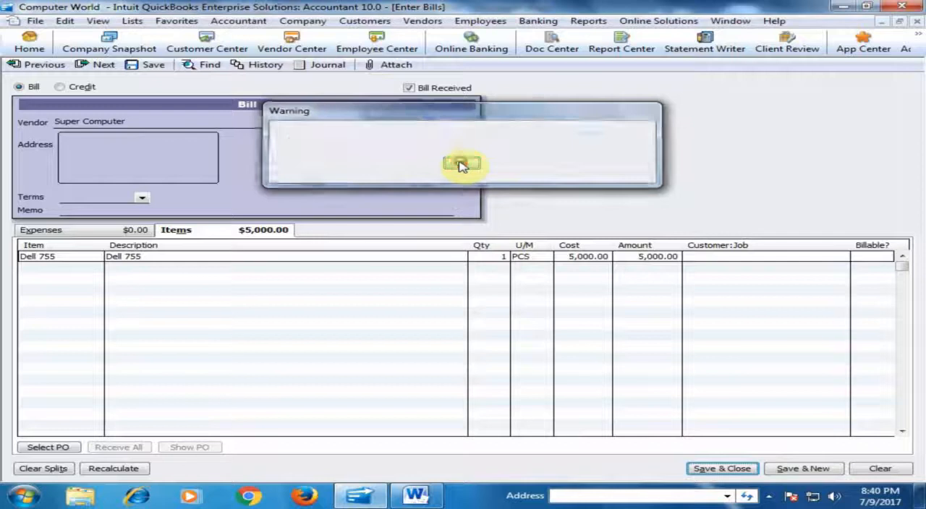
left_click(66, 236)
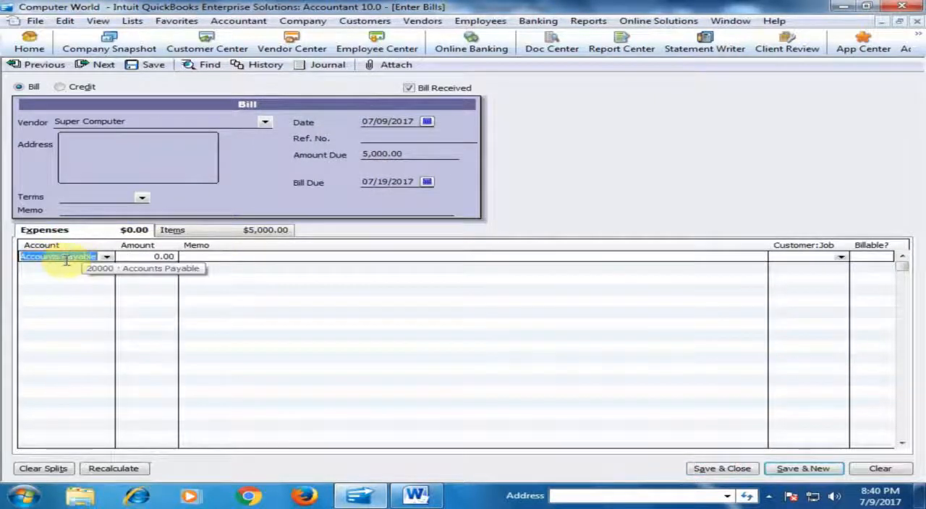
key("Delete")
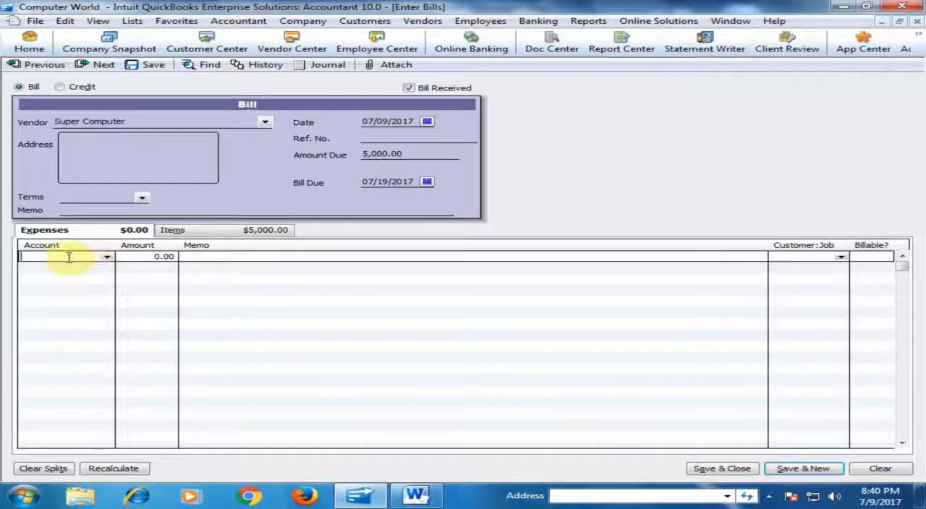
left_click(231, 230)
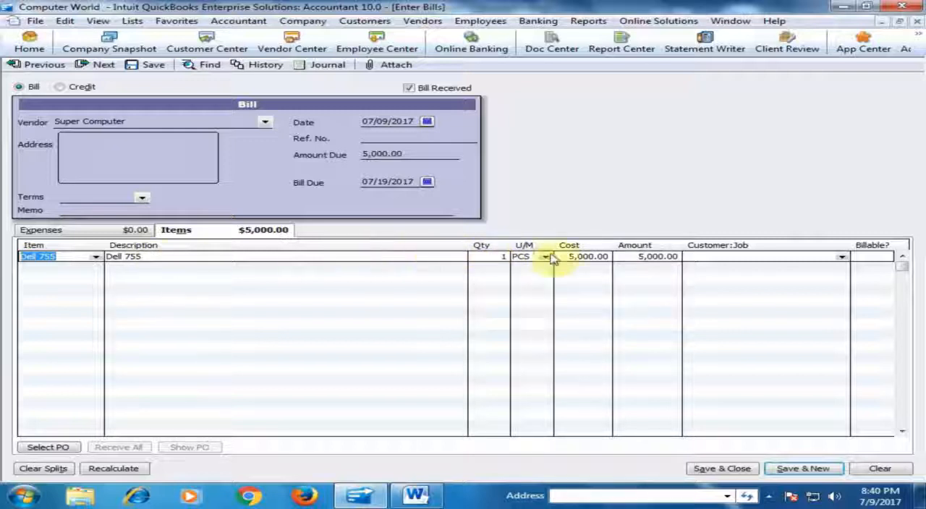
left_click(721, 469)
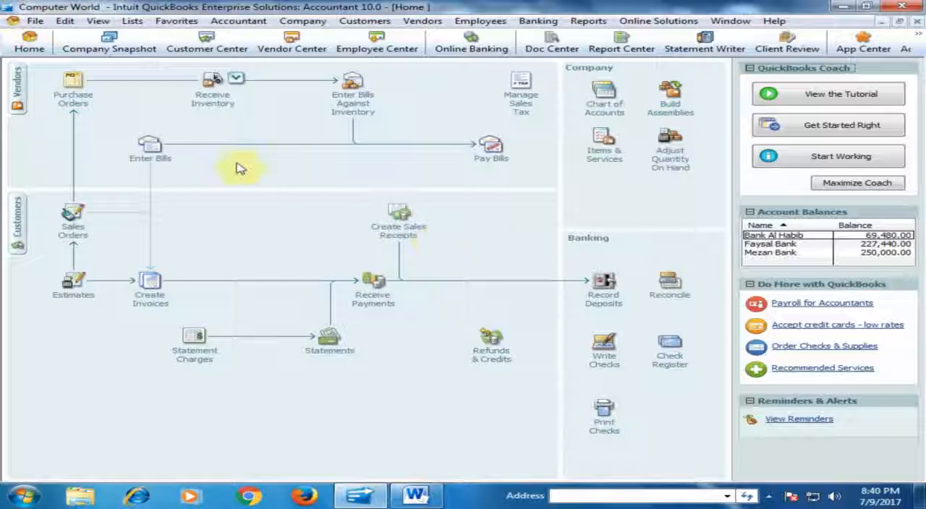
Step: Review Super Computer's balance and transactions in the Vendor Center after saving the bill, and return to the home page
left_click(19, 81)
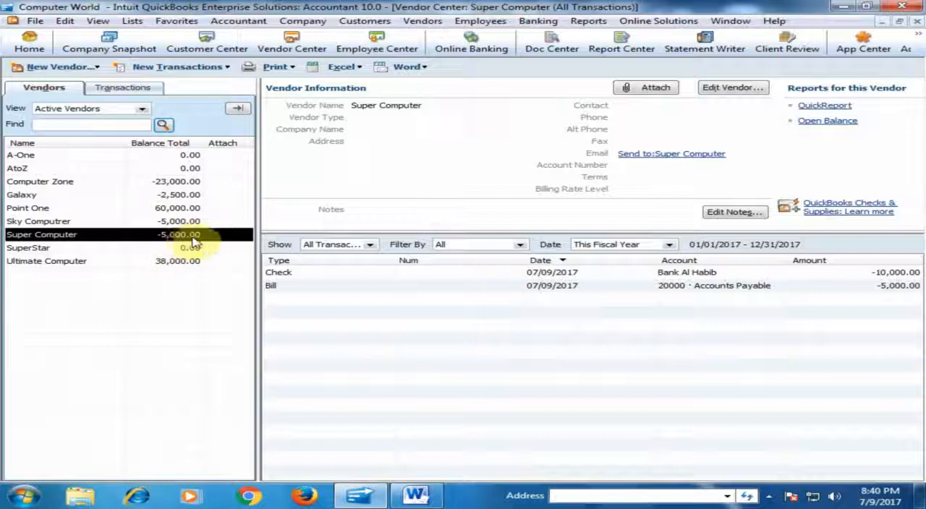
left_click(29, 43)
Step: Open the memorized Vendor Balance Detail report, examine Super Computer's check, bill and balance, and return to the home page
left_click(590, 22)
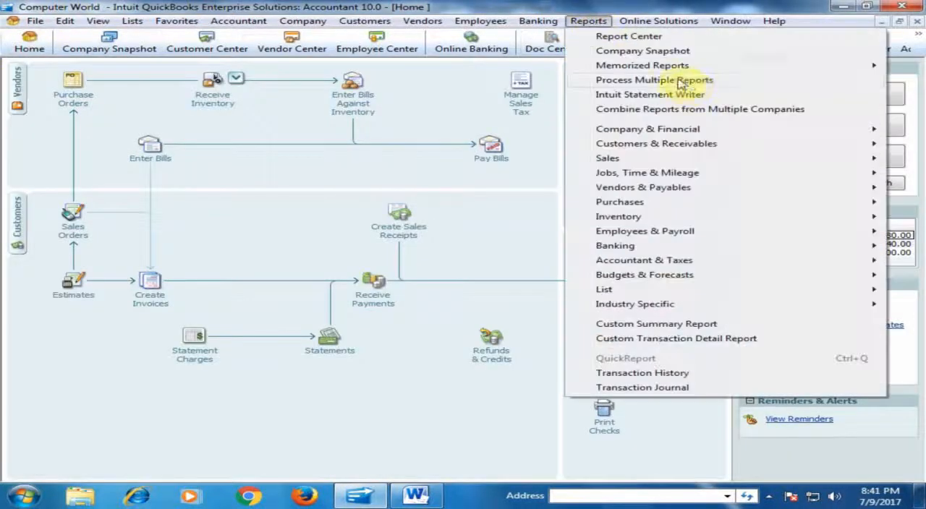
mouse_move(597, 69)
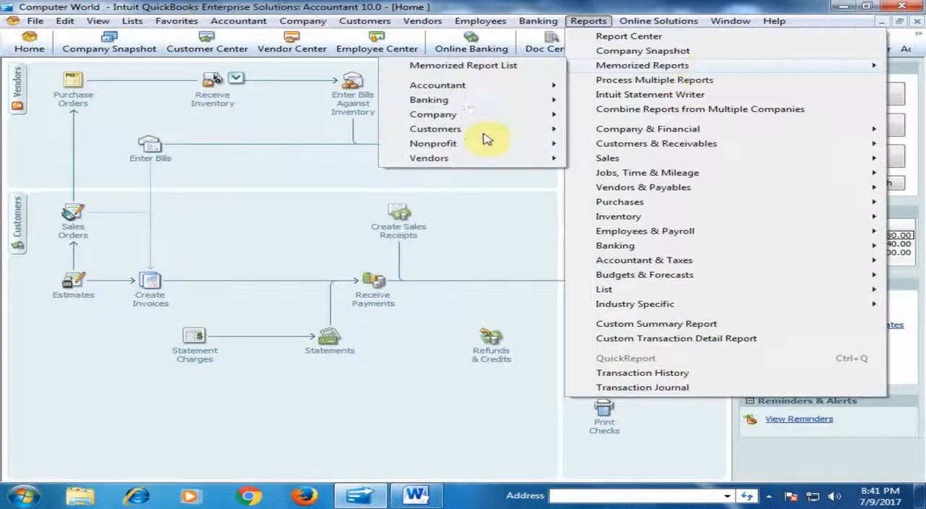
mouse_move(481, 159)
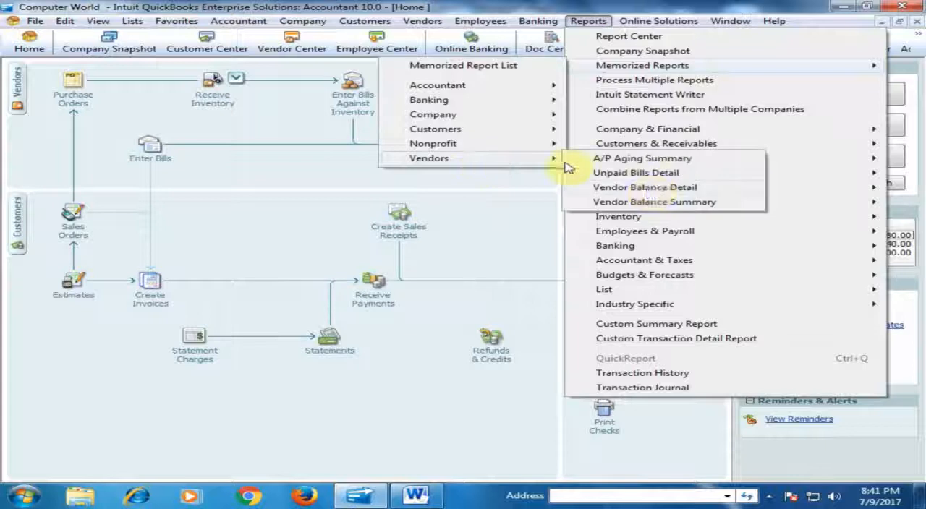
left_click(646, 188)
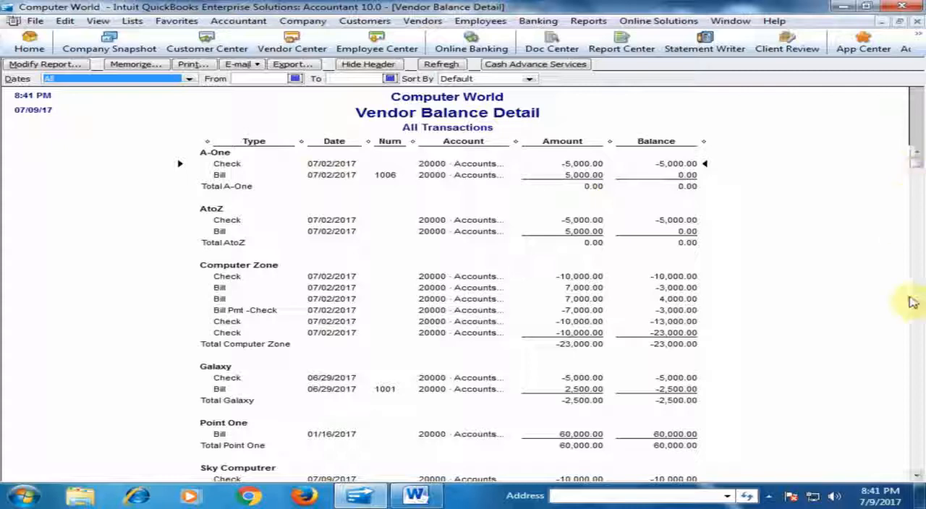
left_click(917, 476)
left_click(916, 476)
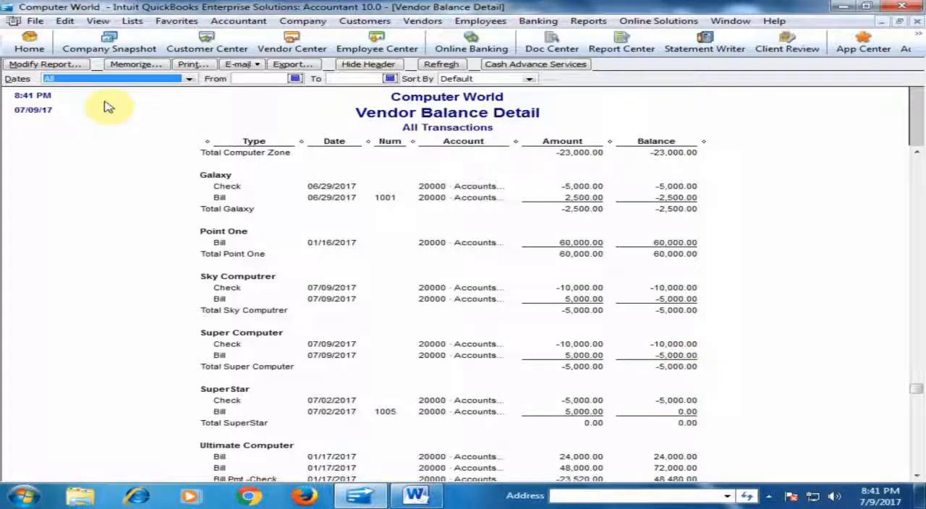
left_click(31, 44)
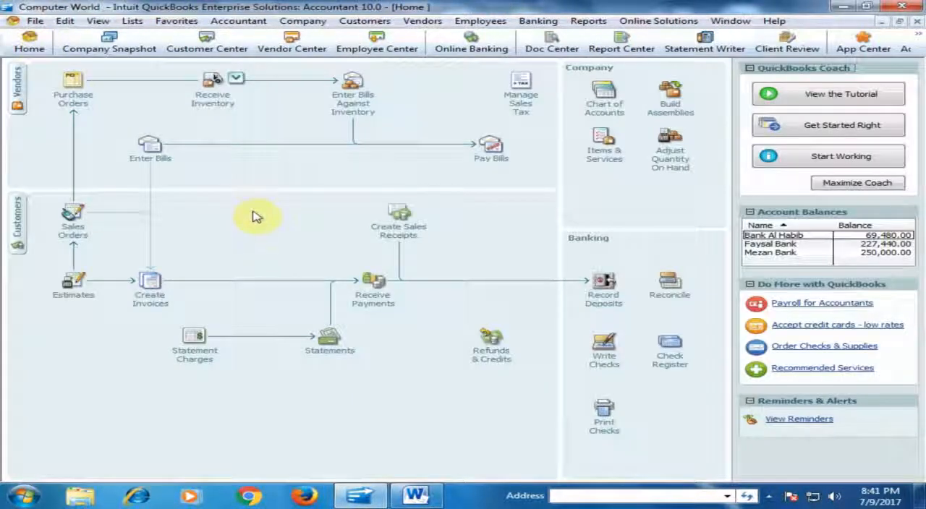
Step: Pay Super Computer's bill due 07/19/2017 by applying 5,000.00 of its available credit, and close the payment summary
left_click(489, 164)
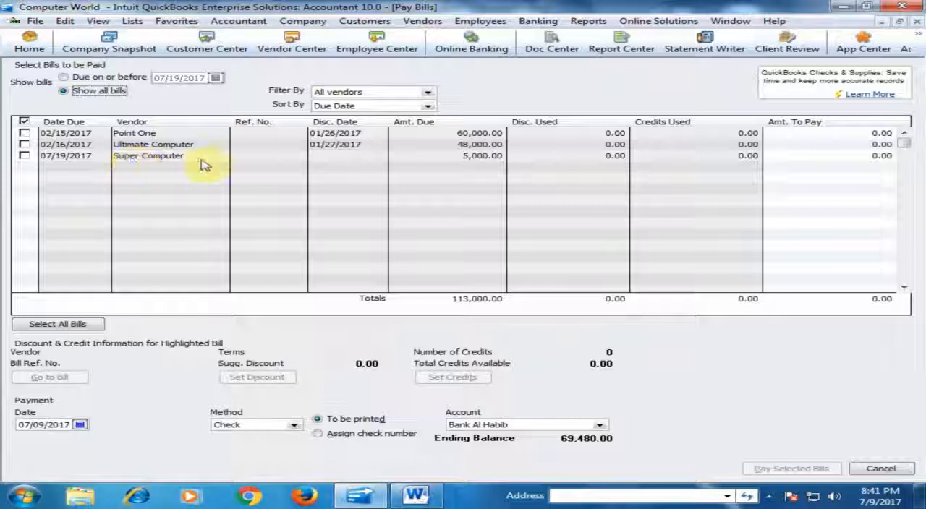
left_click(24, 156)
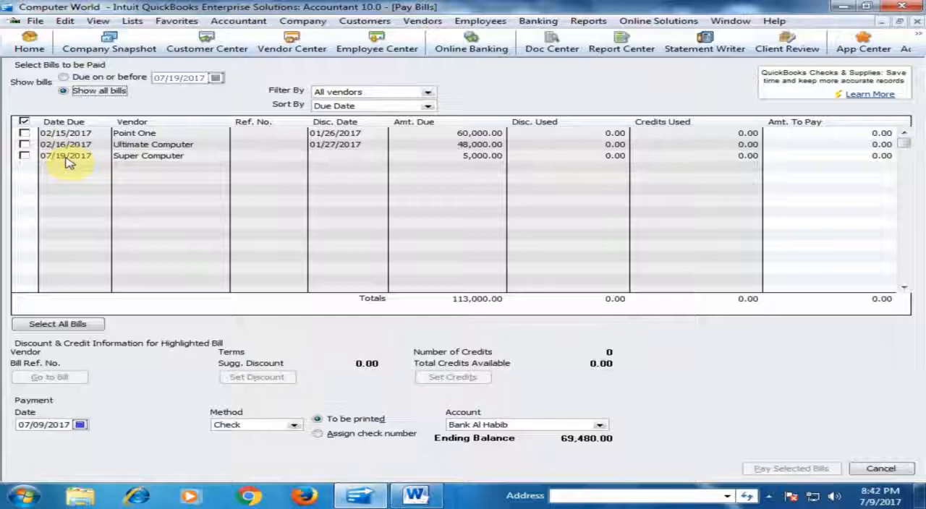
left_click(26, 156)
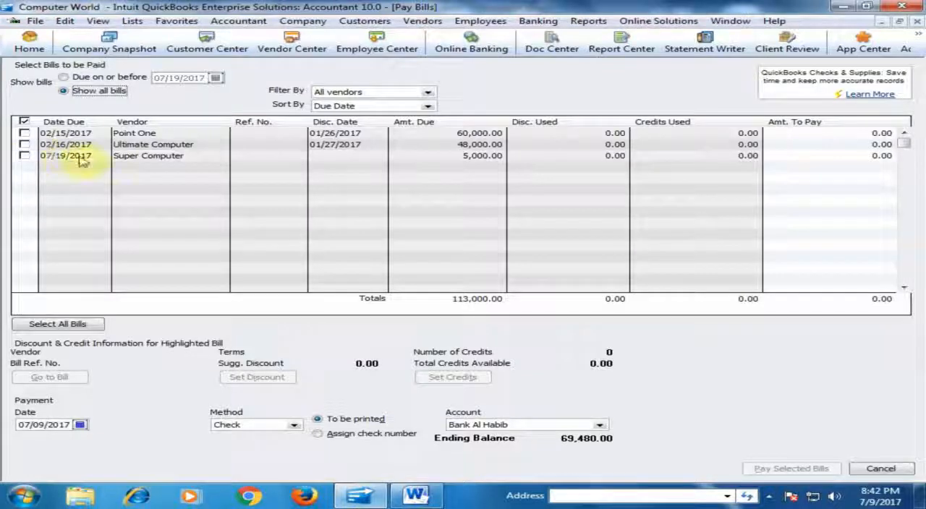
left_click(27, 156)
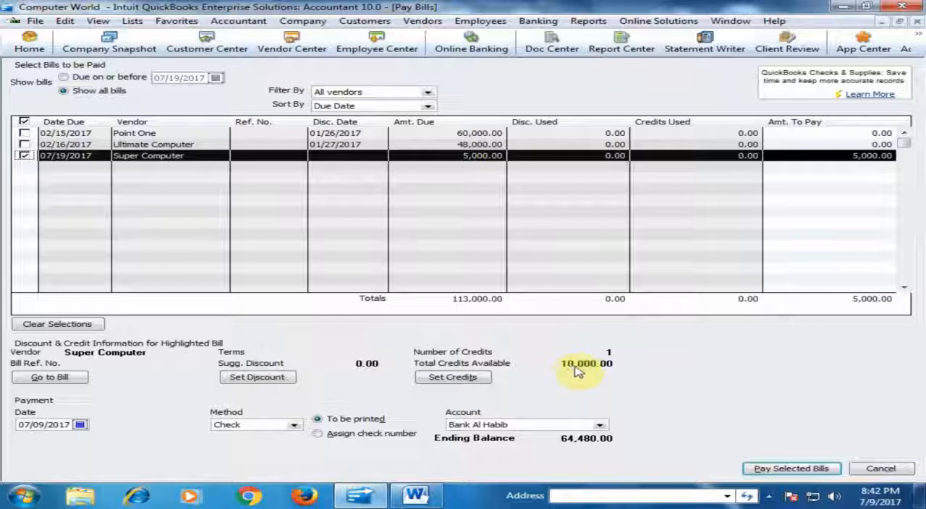
left_click(458, 379)
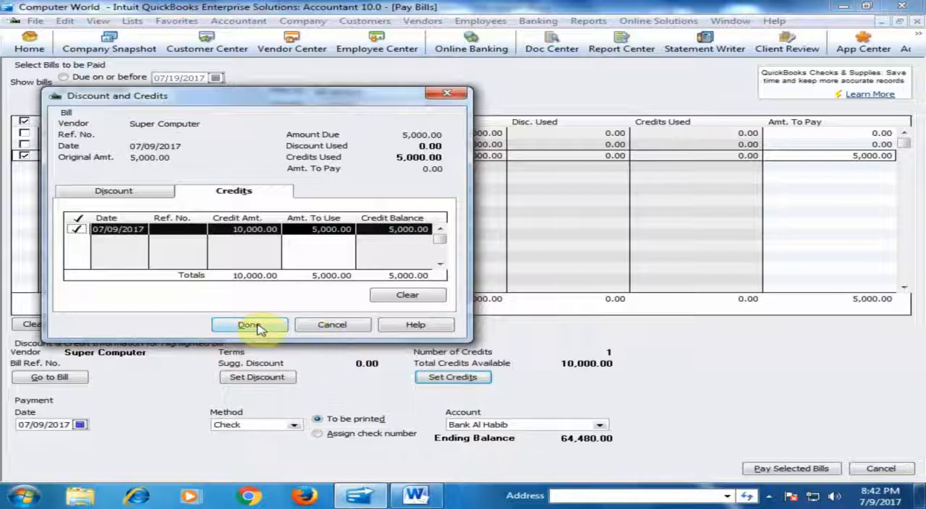
left_click(253, 326)
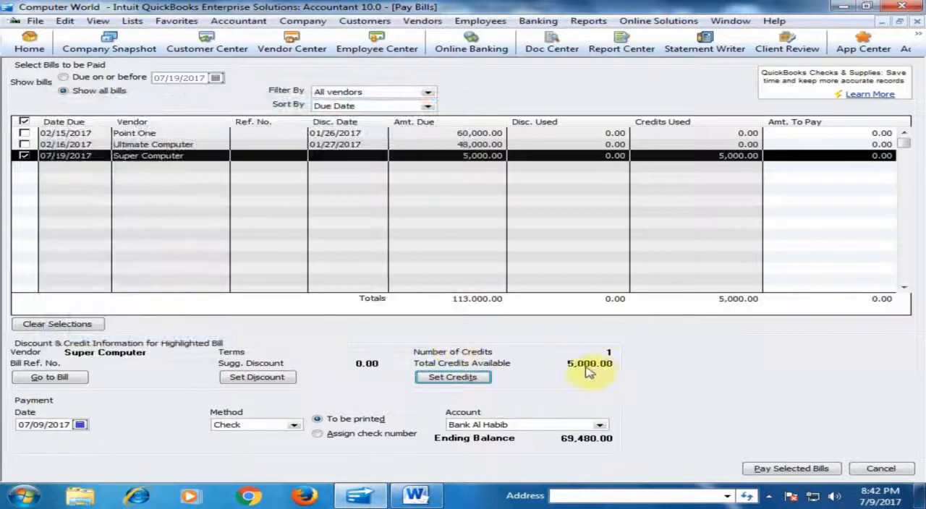
left_click(765, 470)
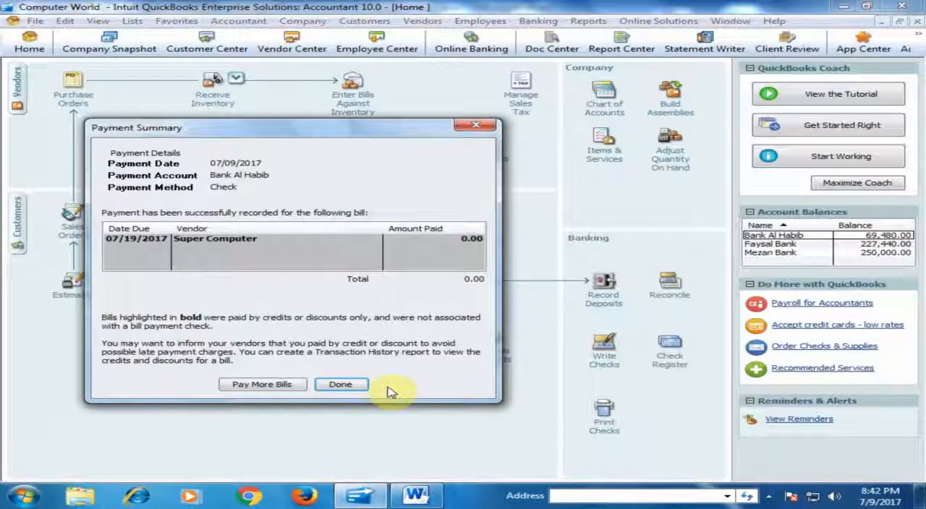
left_click(328, 384)
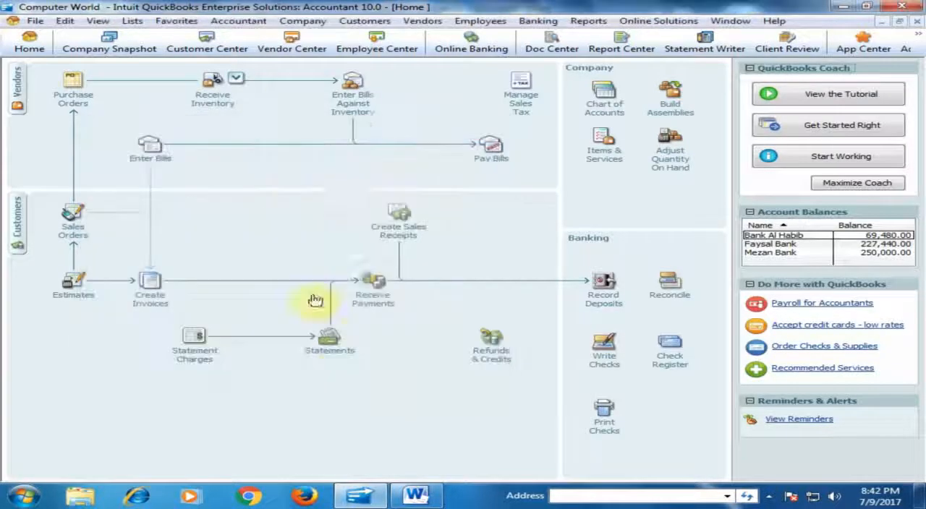
Step: Review the remaining unpaid bills in Pay Bills, and consult the prepaid inventory steps in the Word document quickbooks2.docx
left_click(489, 149)
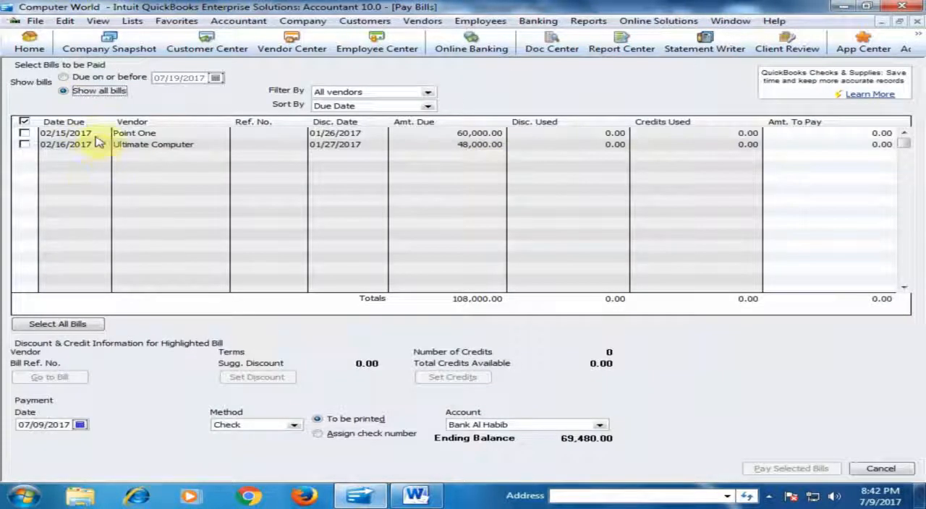
left_click(29, 41)
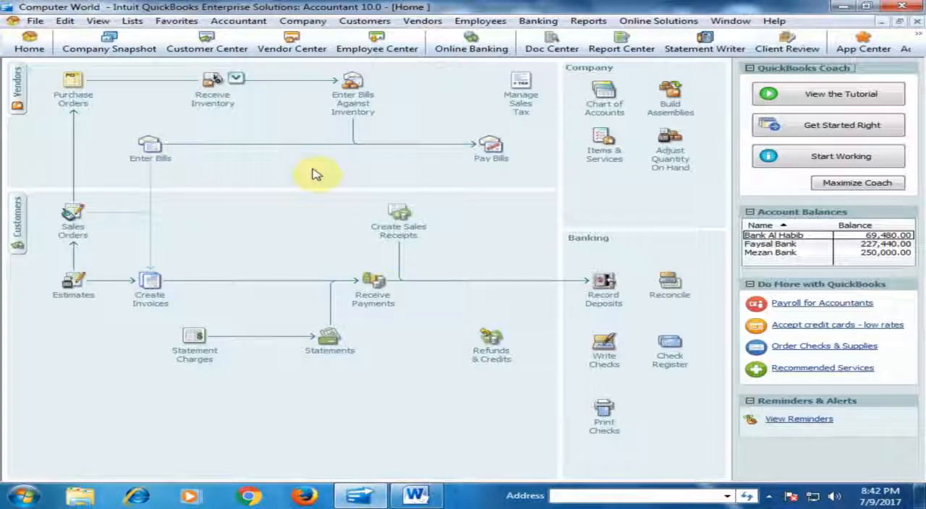
key("alt+Tab")
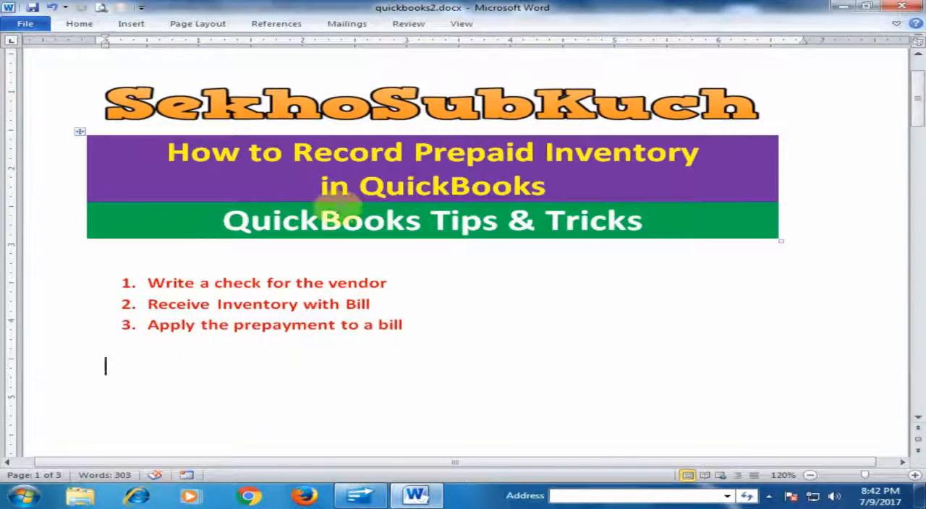
key("alt+Tab")
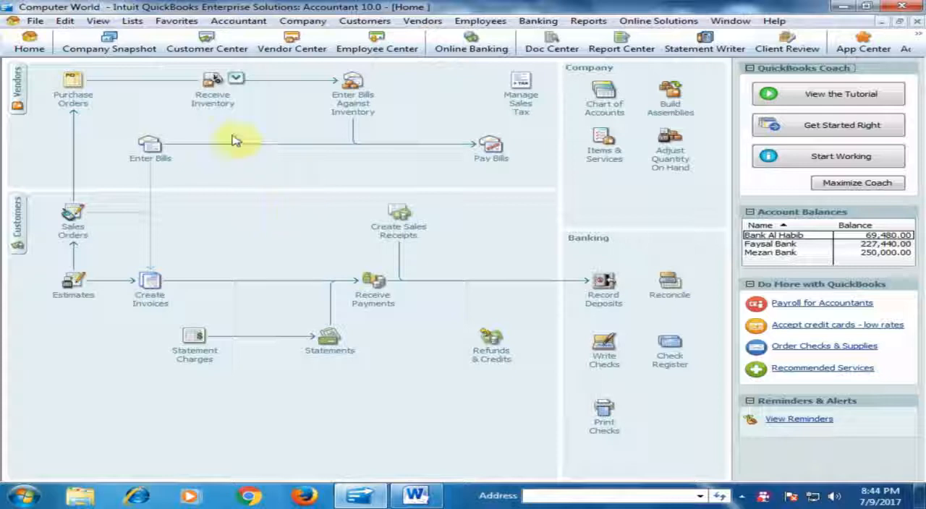
Step: Receive inventory with another bill from Super Computer, adding one Dell 755 at 5,000.00 to its items
left_click(210, 95)
left_click(269, 95)
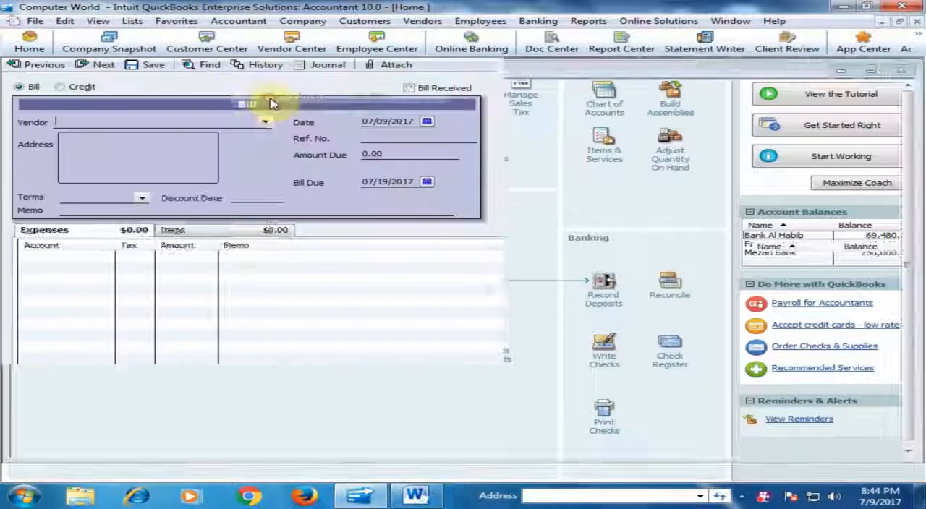
left_click(265, 121)
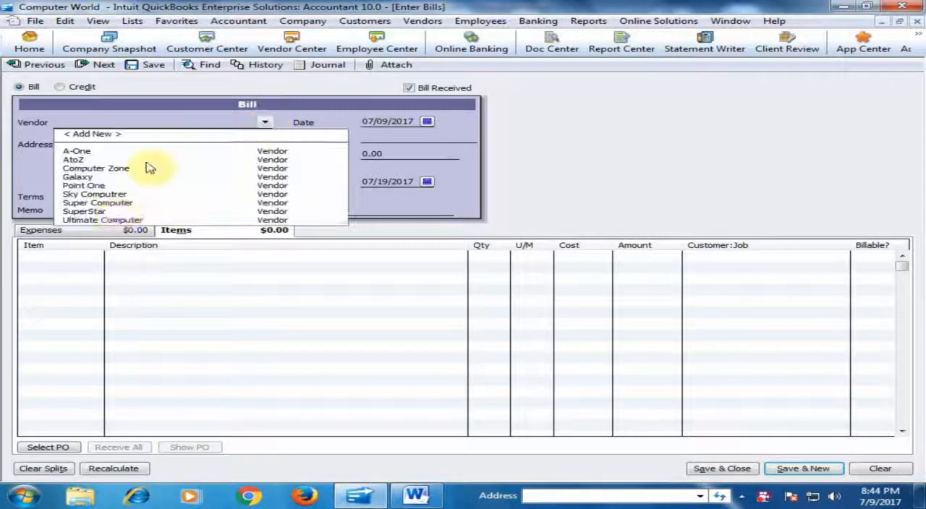
left_click(114, 203)
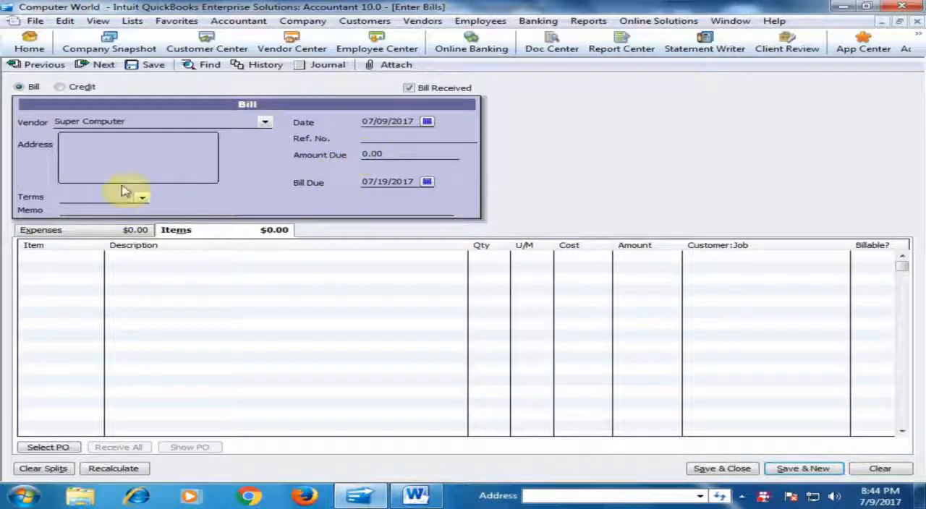
left_click(87, 259)
left_click(94, 257)
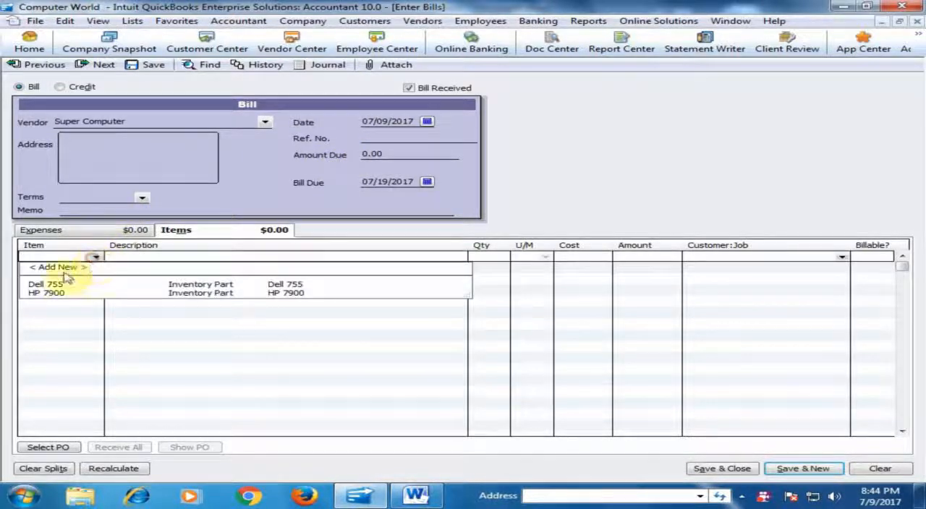
left_click(61, 284)
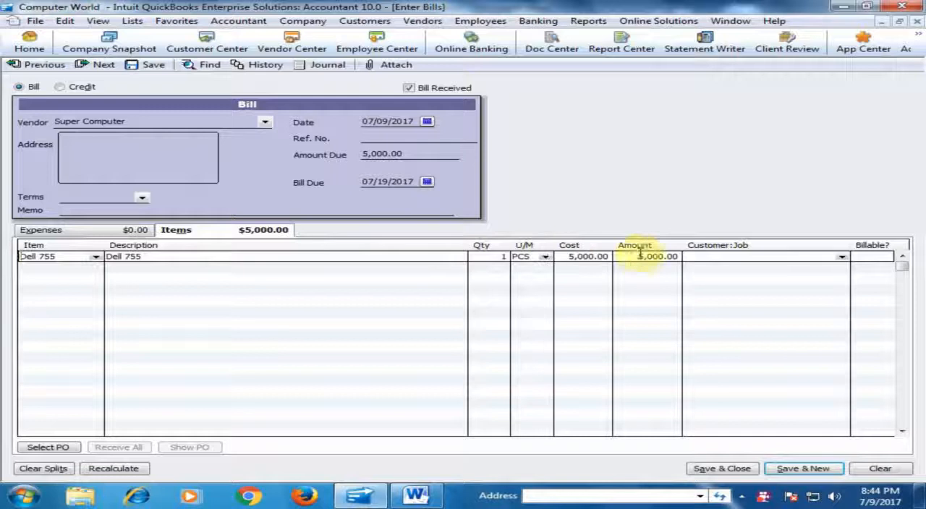
Step: Save and close the second bill, and review Super Computer's balance and transactions in the Vendor Center
left_click(734, 470)
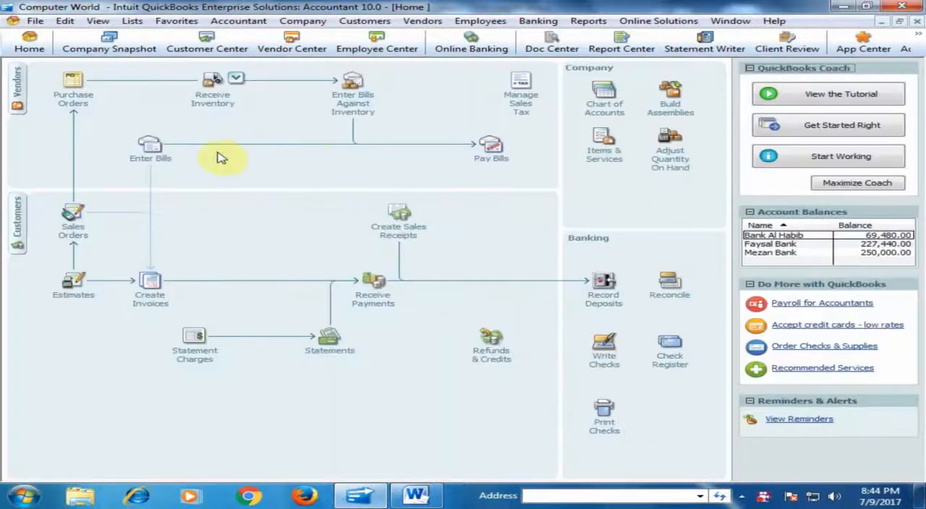
left_click(17, 83)
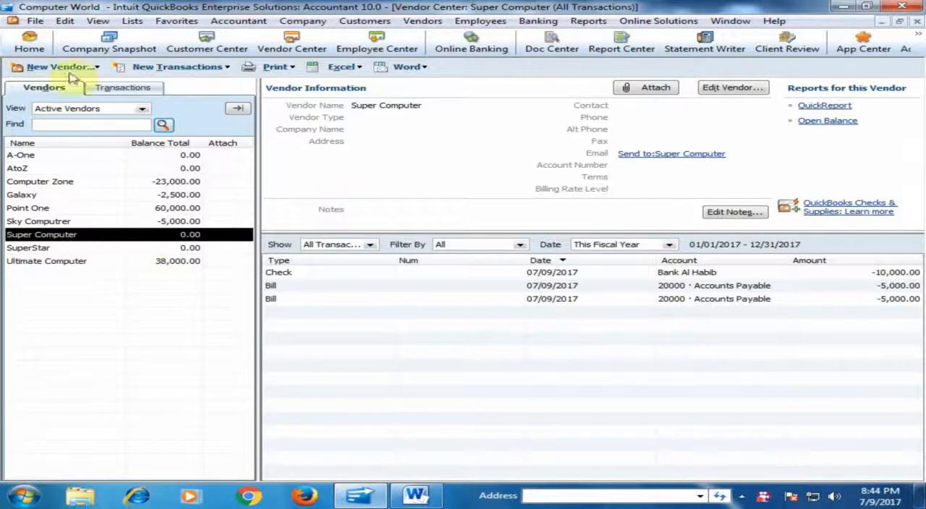
left_click(31, 45)
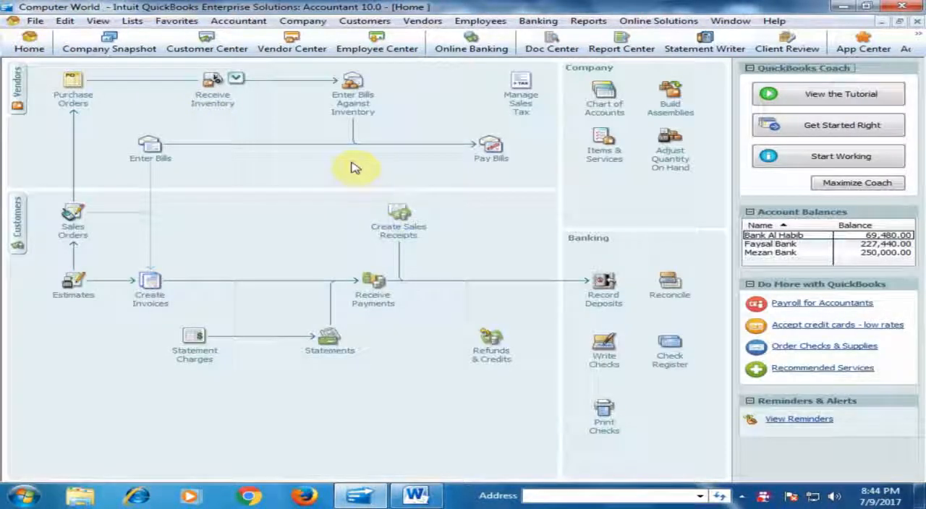
Step: Pay Super Computer's second bill by applying the remaining 5,000.00 of the prepayment credit, and close the payment summary
left_click(488, 150)
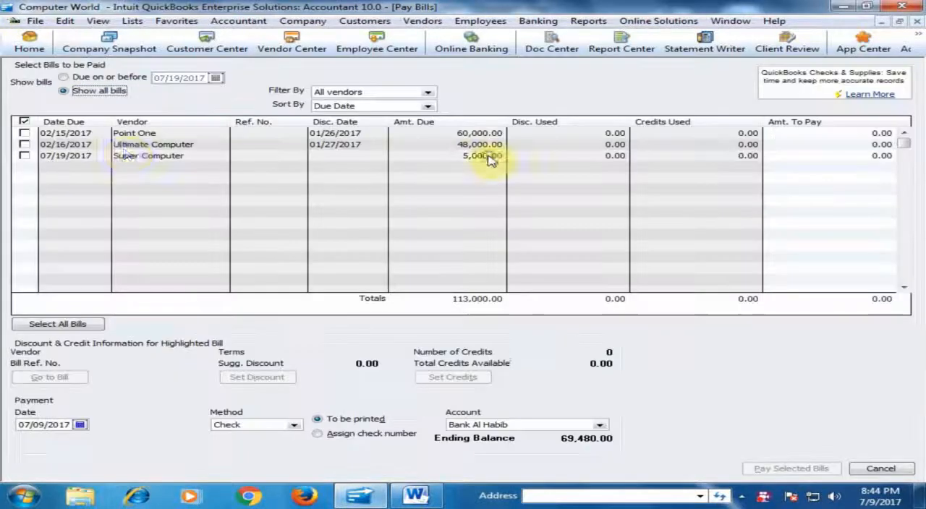
left_click(22, 155)
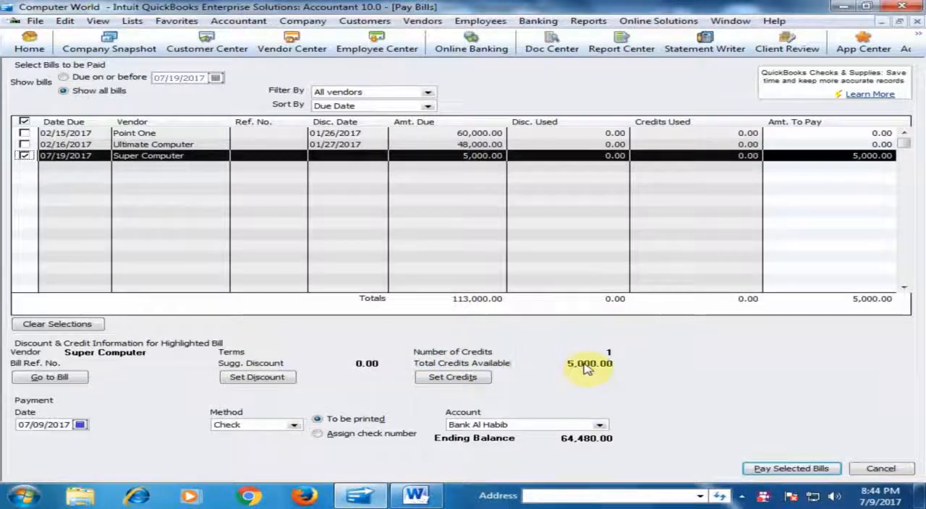
left_click(460, 380)
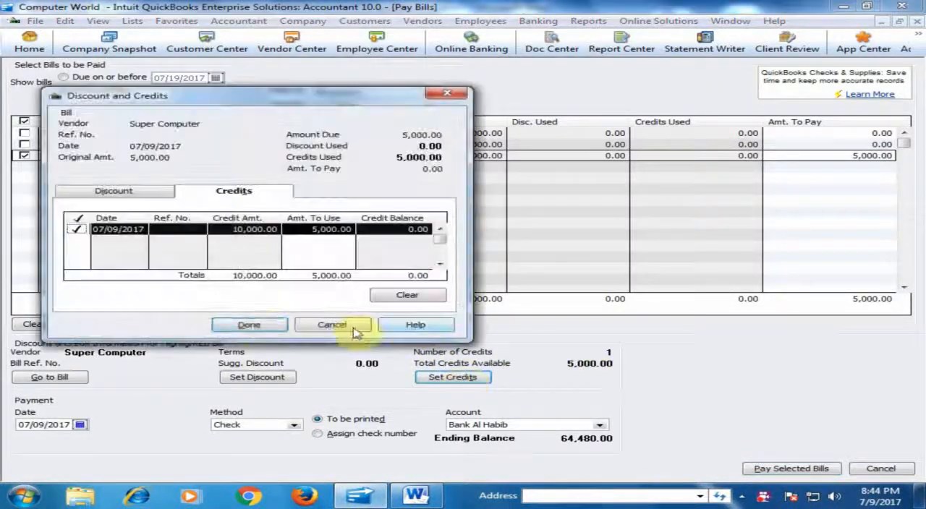
left_click(255, 319)
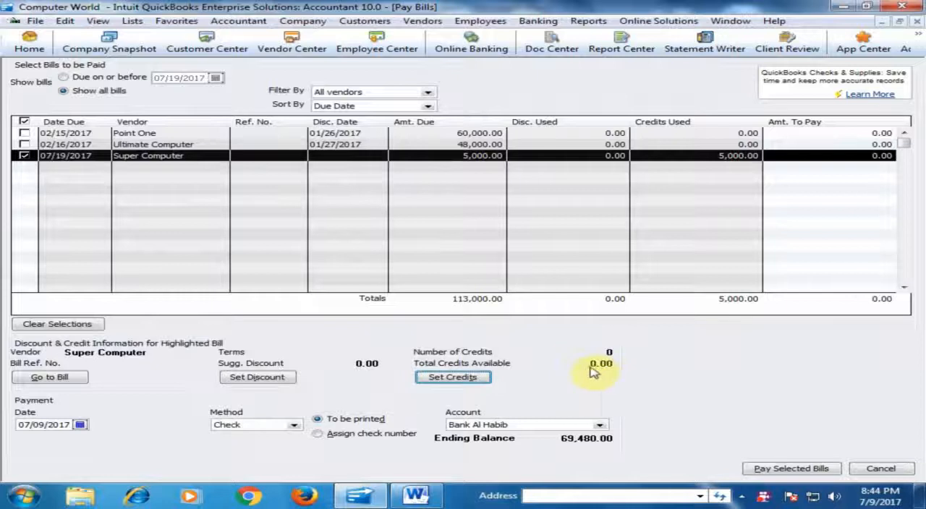
left_click(775, 470)
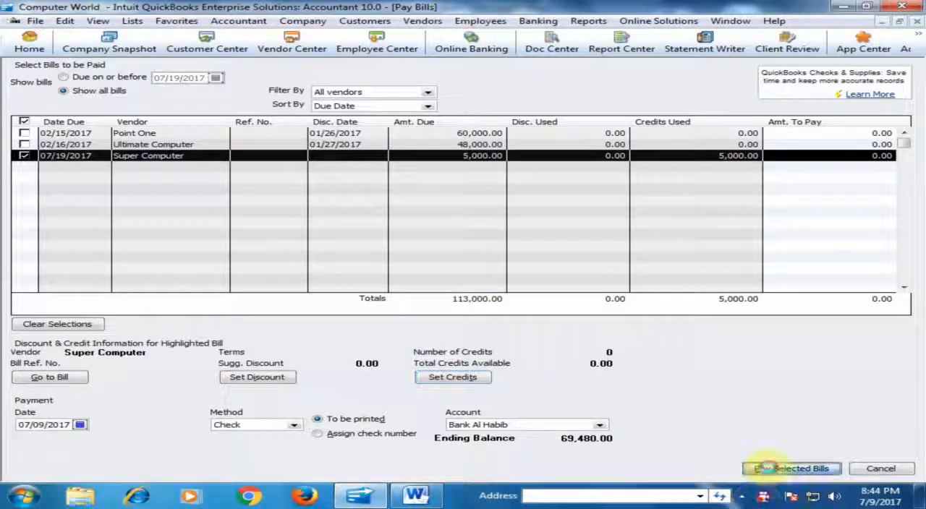
left_click(337, 378)
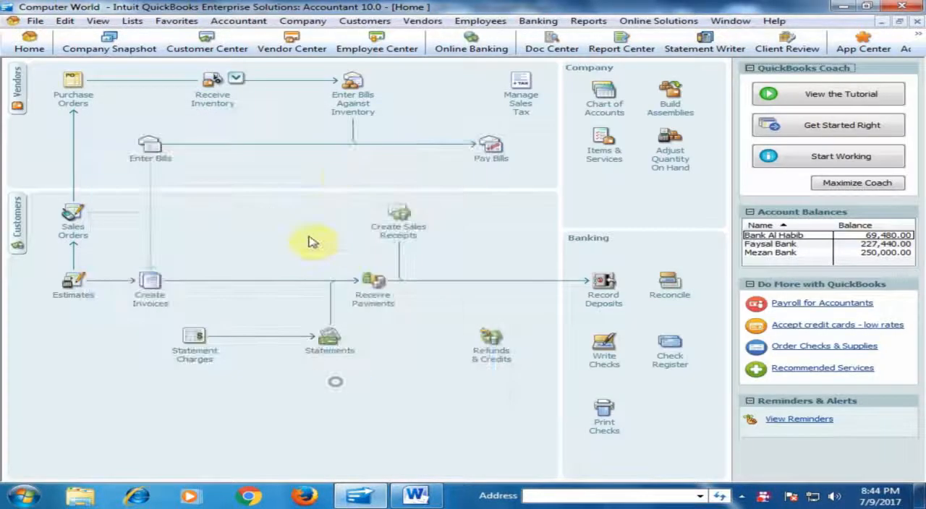
Step: Examine Super Computer's check, two bills and balance in the memorized Vendor Balance Detail report, and close the report
left_click(590, 22)
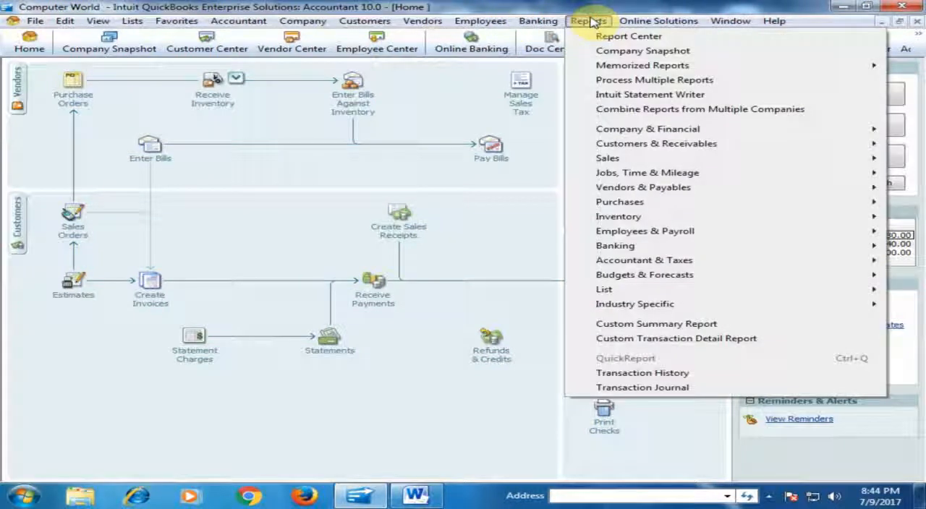
mouse_move(604, 65)
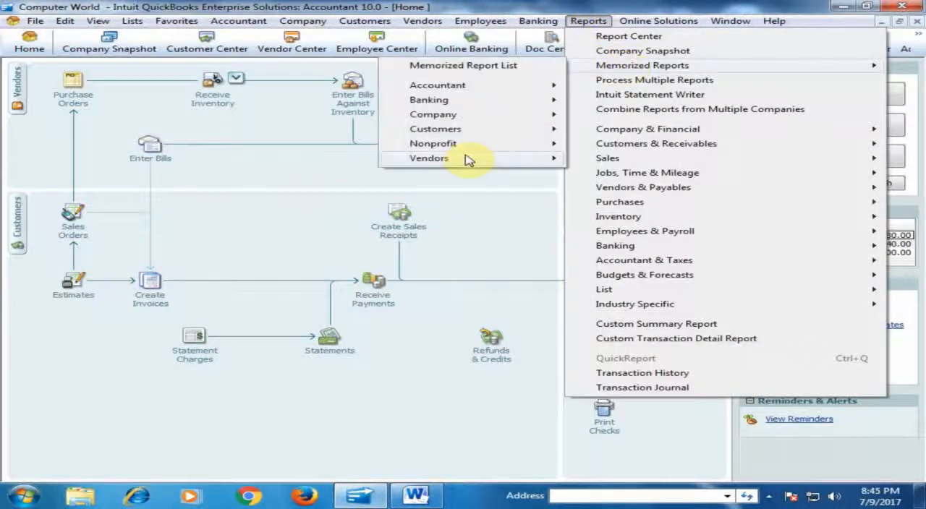
mouse_move(482, 159)
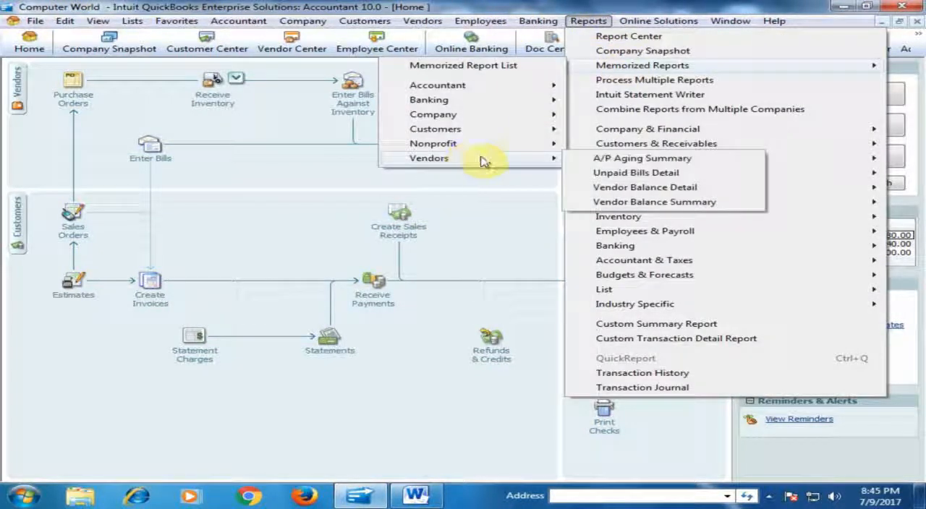
left_click(611, 188)
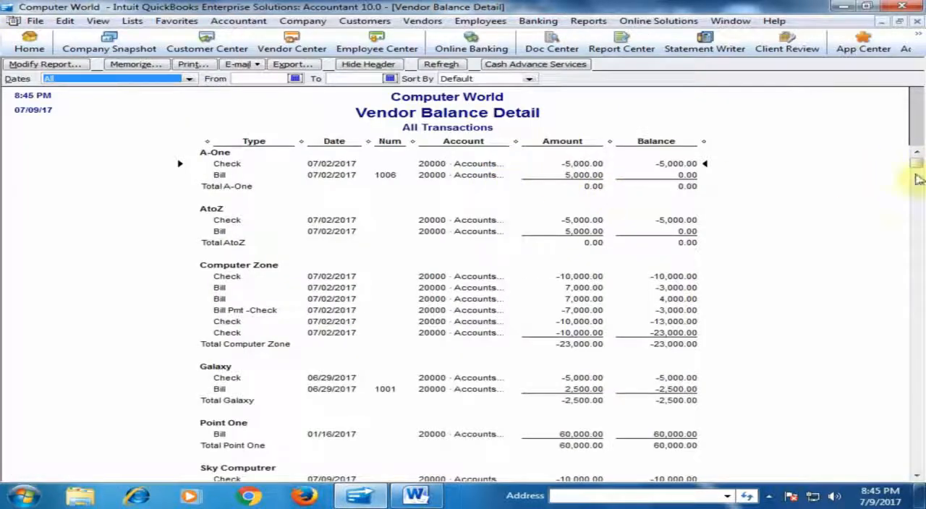
scroll(769, 358, "down", 1)
scroll(614, 301, "down", 4)
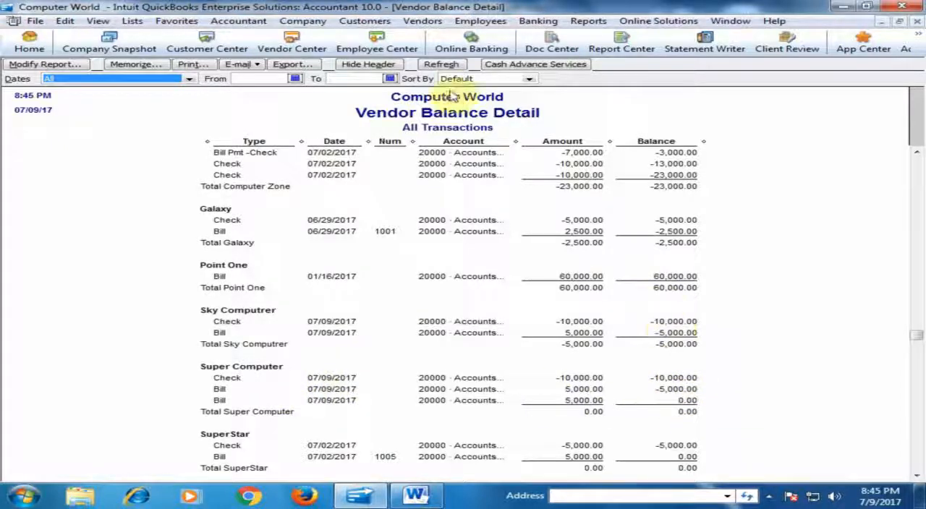
left_click(917, 21)
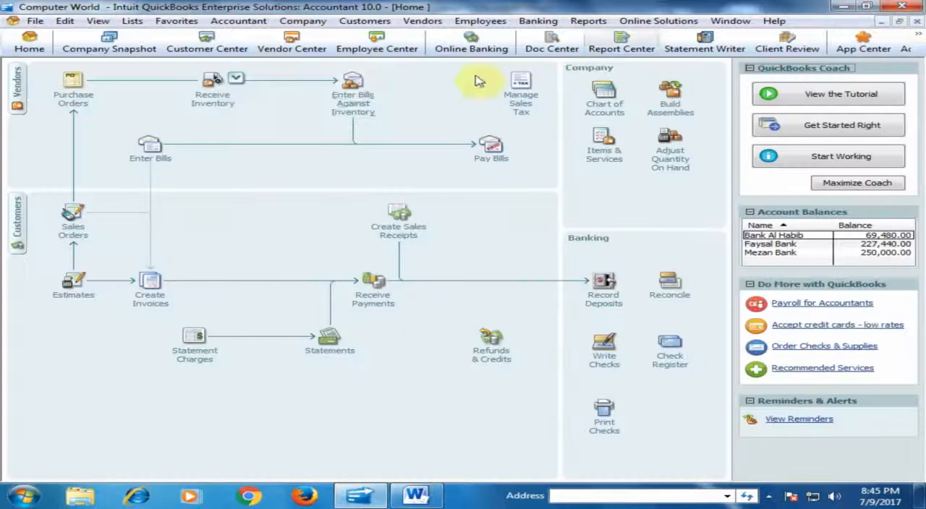